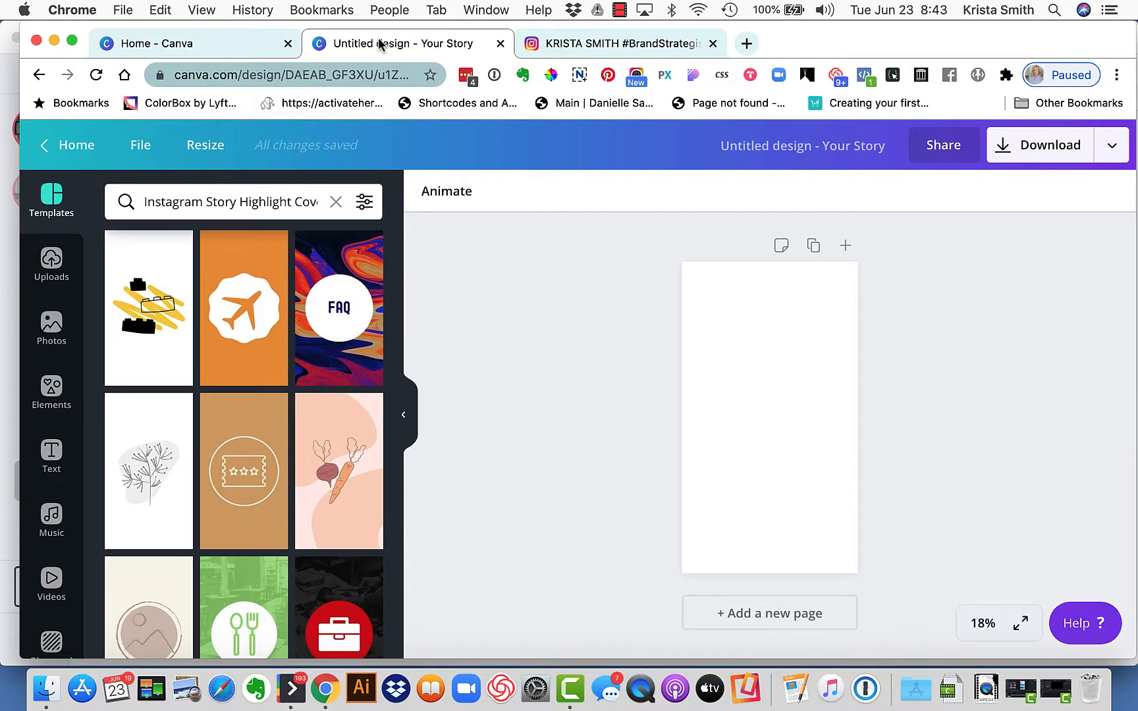
Look at the story highlight covers on the Instagram profile and return to the Canva story design
{"action": "left_click", "coordinate": [645, 46]}
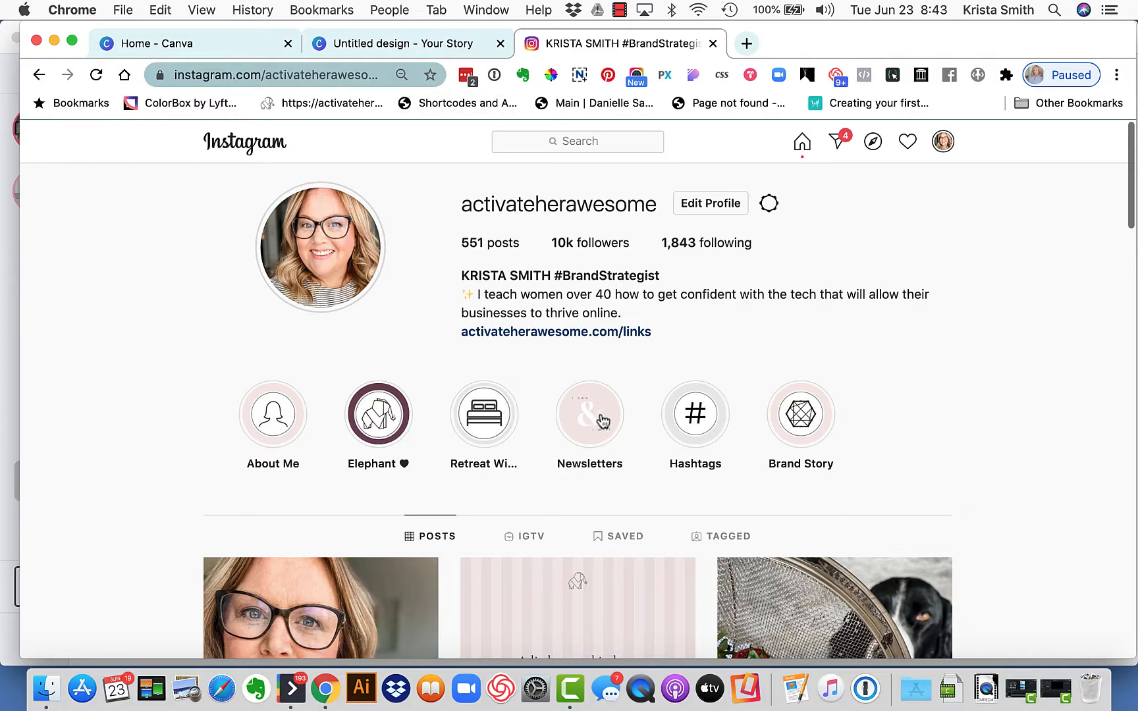
{"action": "left_click", "coordinate": [408, 53]}
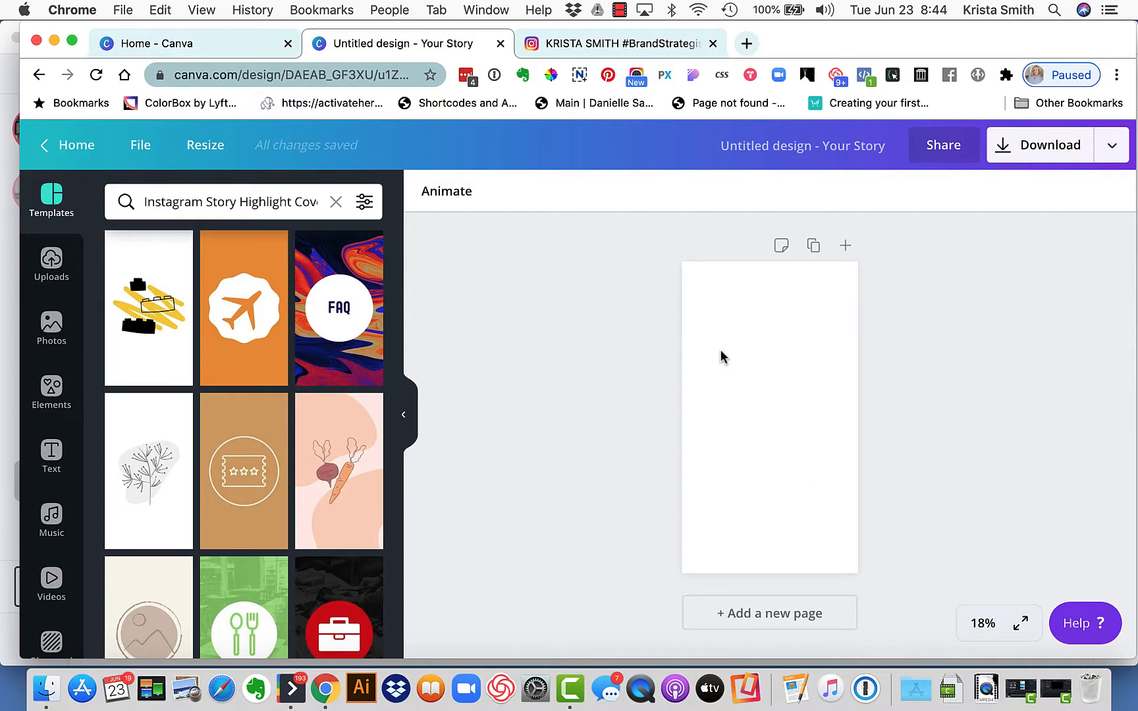
Check the story design's size options and browse the Instagram story highlight cover templates
{"action": "left_click", "coordinate": [142, 146]}
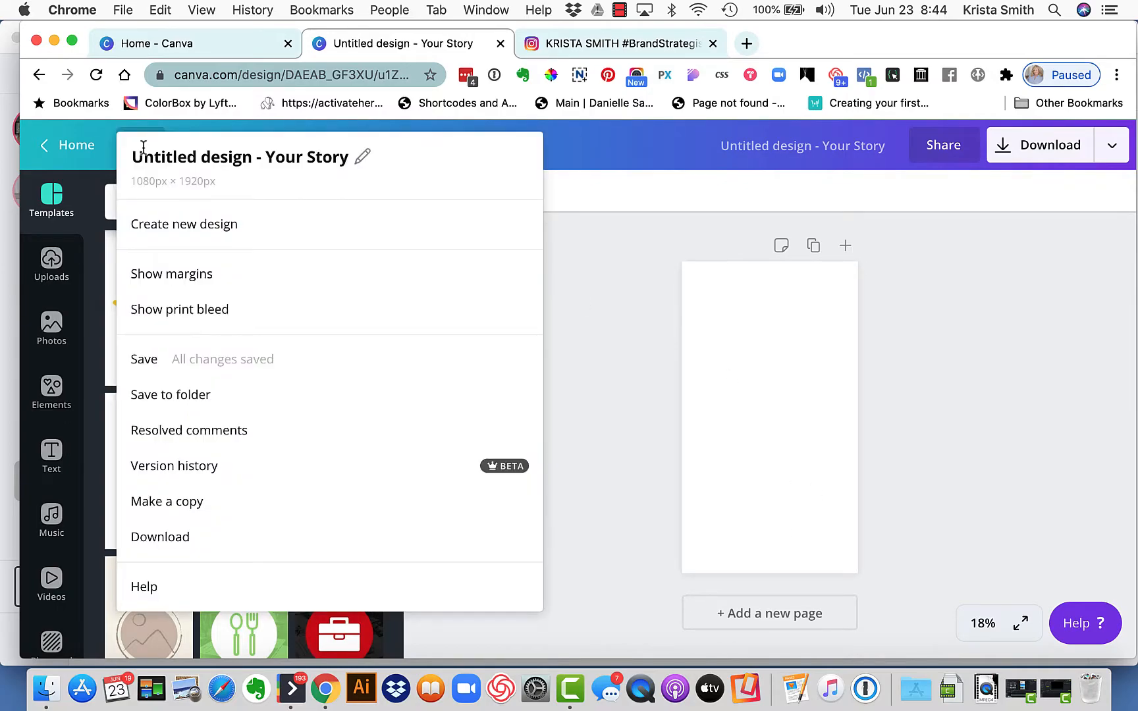
{"action": "left_click", "coordinate": [204, 148]}
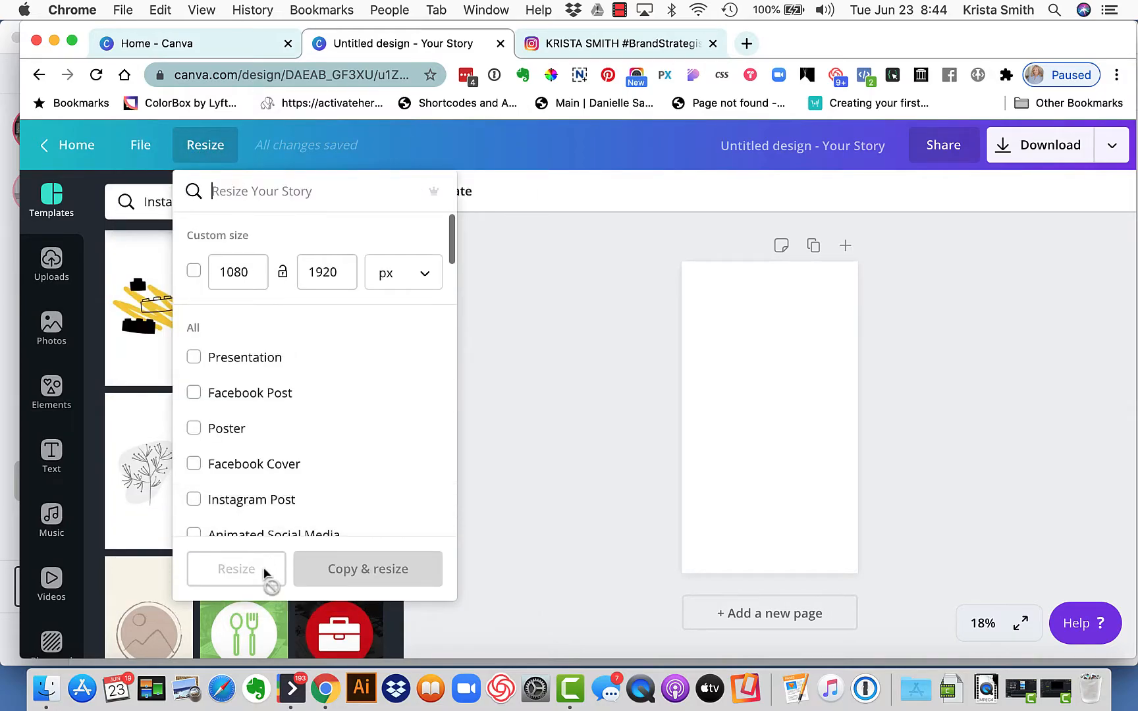
{"action": "left_click", "coordinate": [495, 440]}
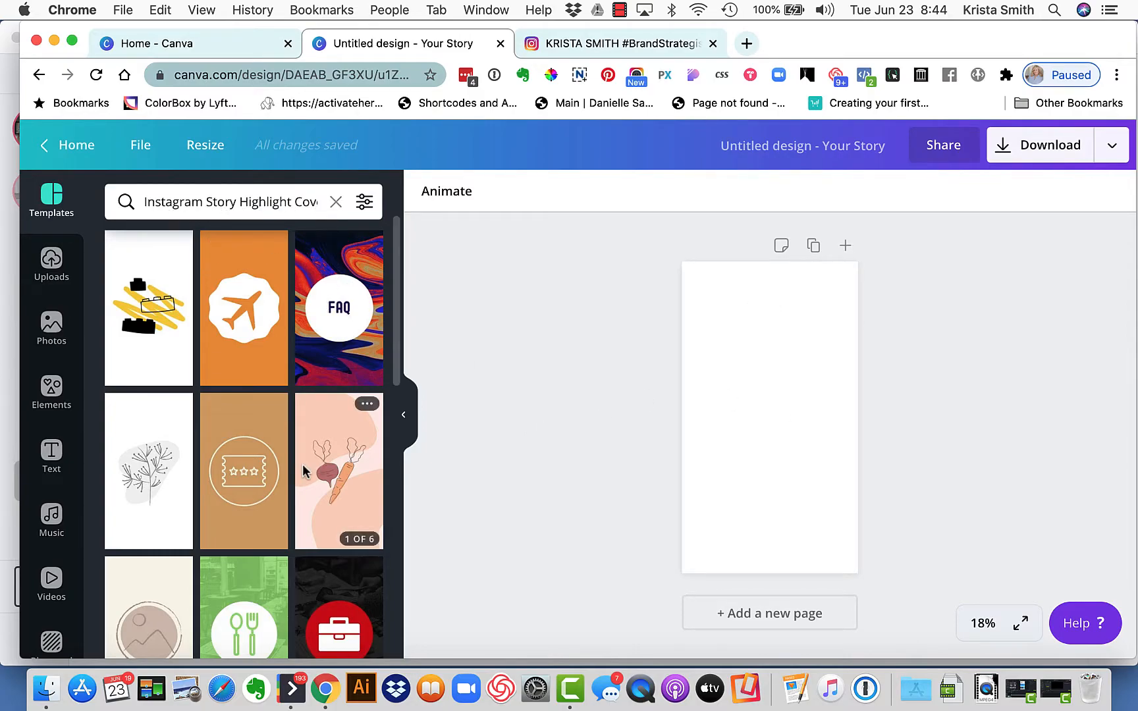
{"action": "scroll", "coordinate": [282, 500], "scroll_direction": "down", "scroll_amount": 3}
{"action": "scroll", "coordinate": [282, 505], "scroll_direction": "down", "scroll_amount": 5}
{"action": "scroll", "coordinate": [282, 506], "scroll_direction": "up", "scroll_amount": 8}
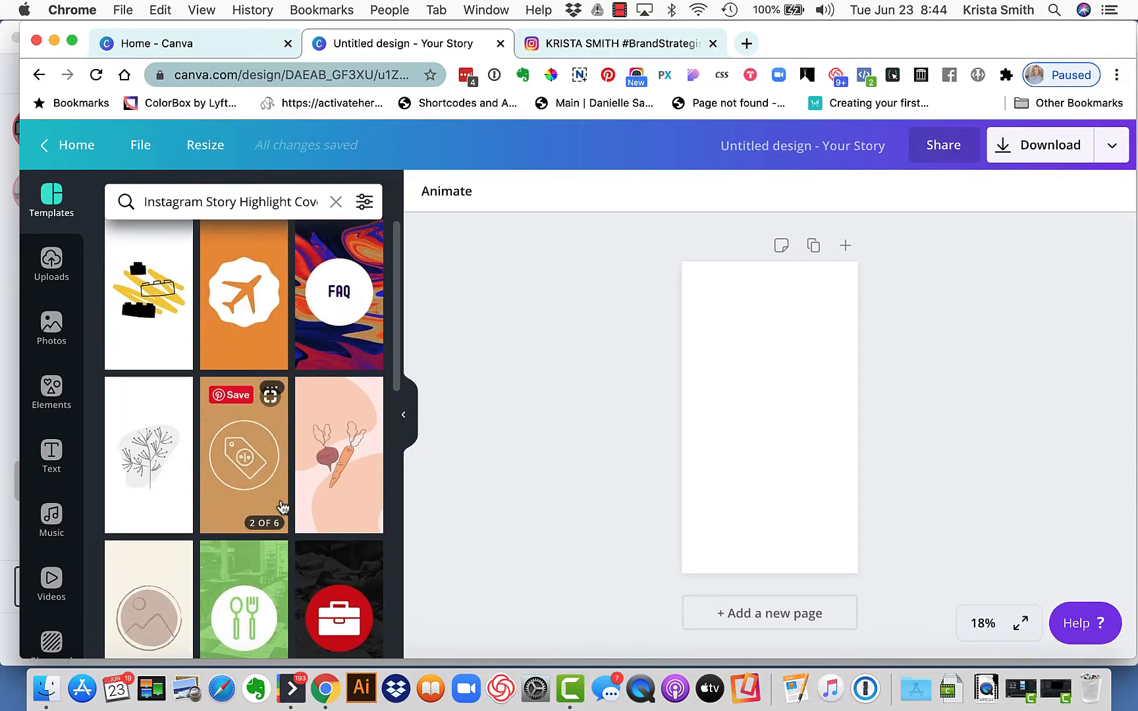
Set the blank page's background to the magenta from the primary brand palette
{"action": "left_click", "coordinate": [797, 358]}
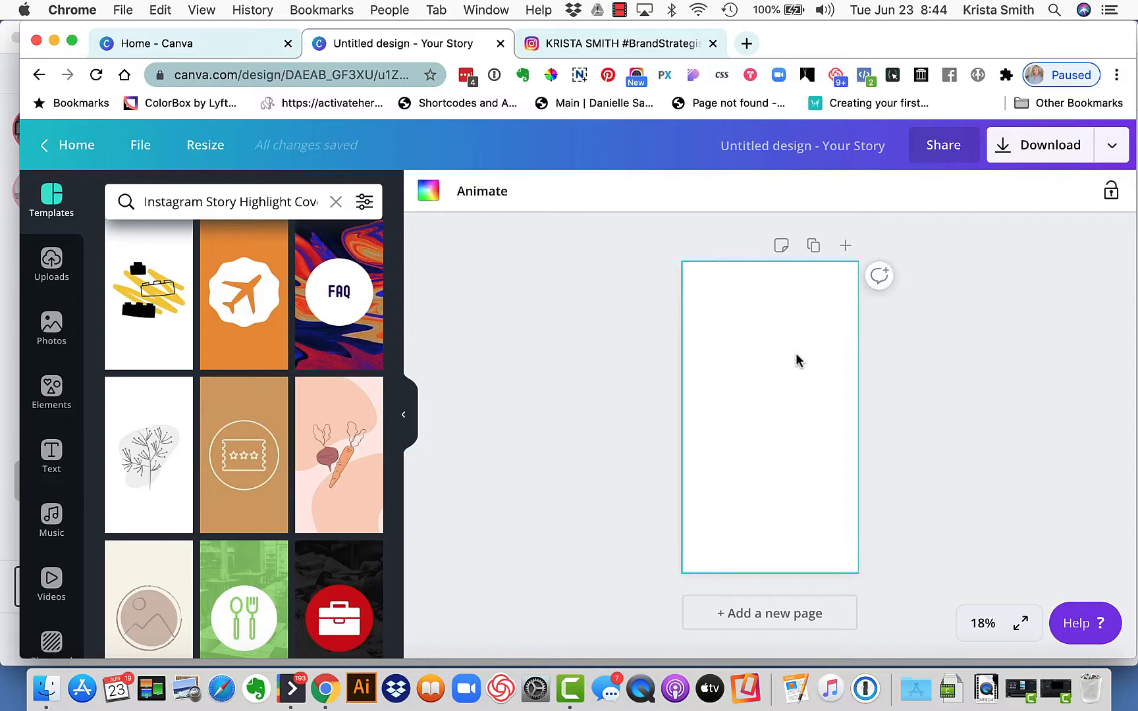
{"action": "left_click", "coordinate": [427, 192]}
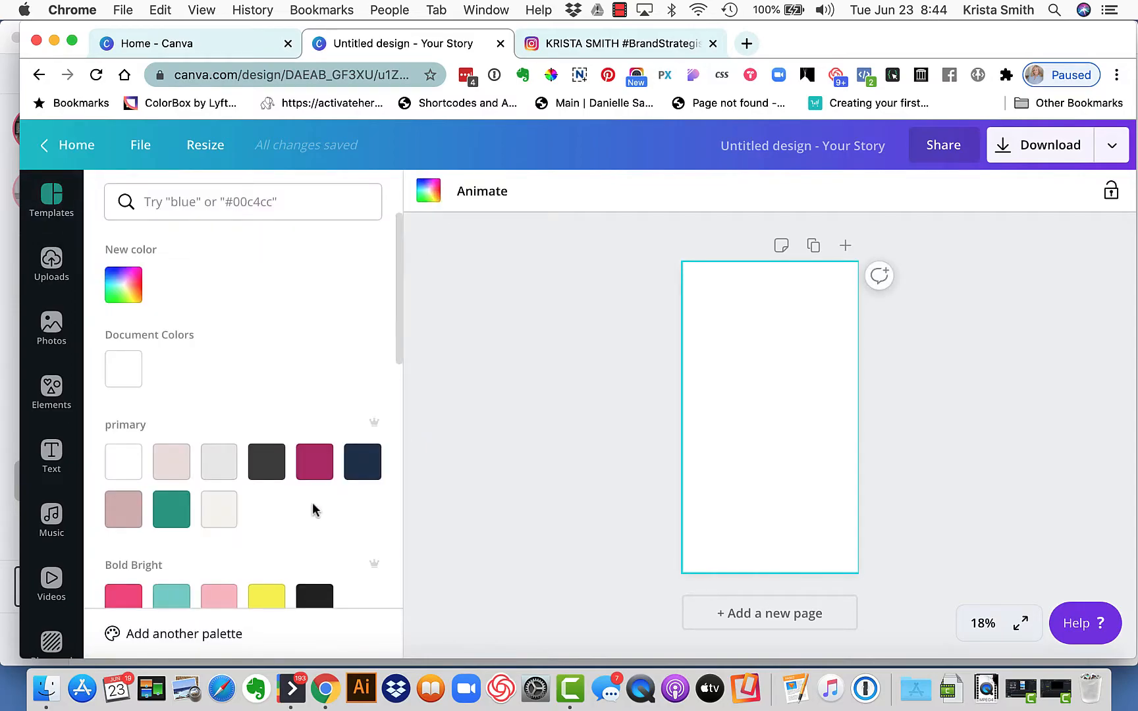
{"action": "left_click", "coordinate": [322, 473]}
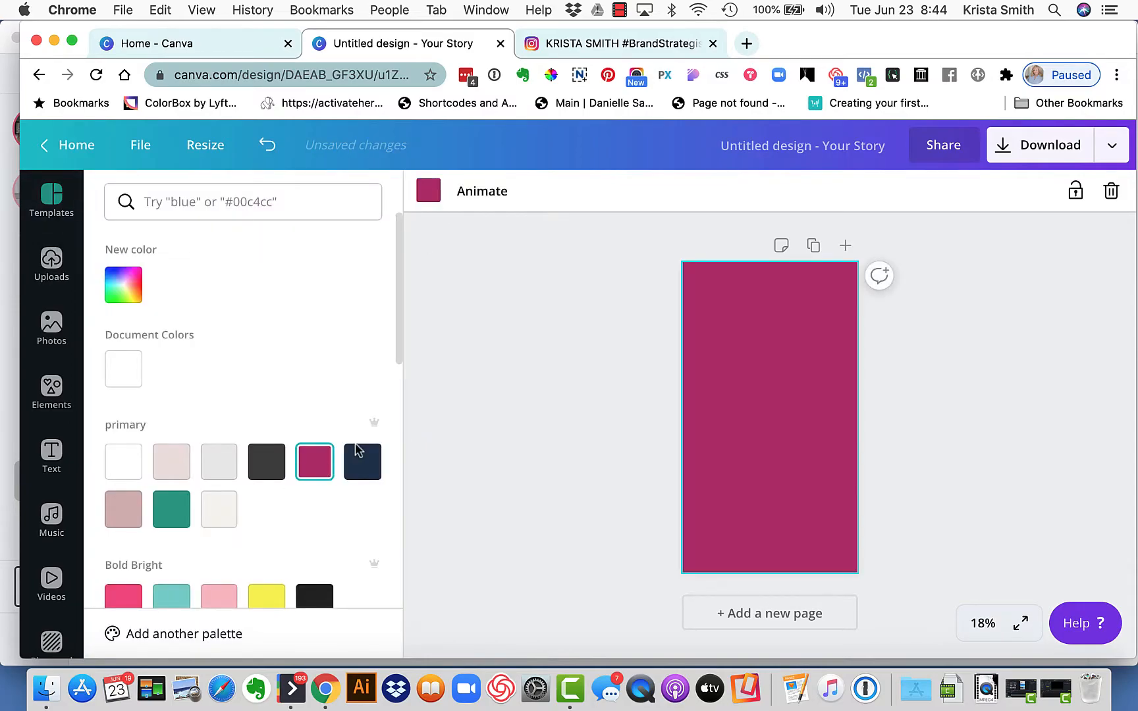
{"action": "left_click", "coordinate": [599, 314]}
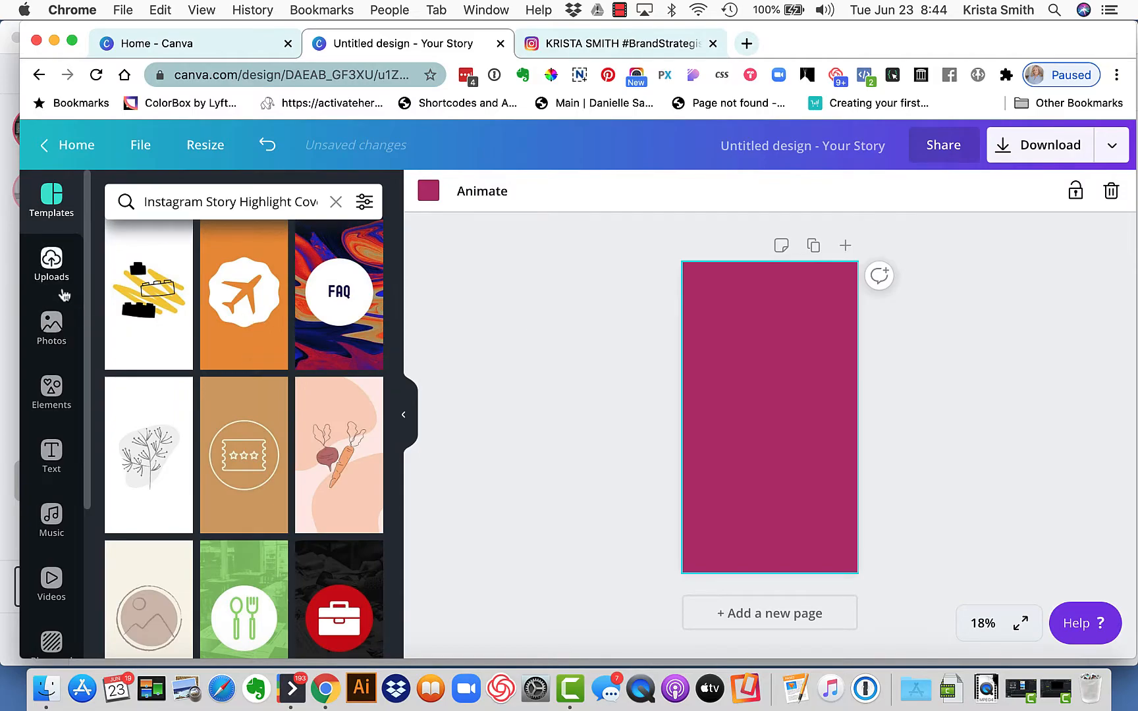
Search the elements for "circle" and add the thin circle outline, enlarged and centred on the page
{"action": "left_click", "coordinate": [52, 392]}
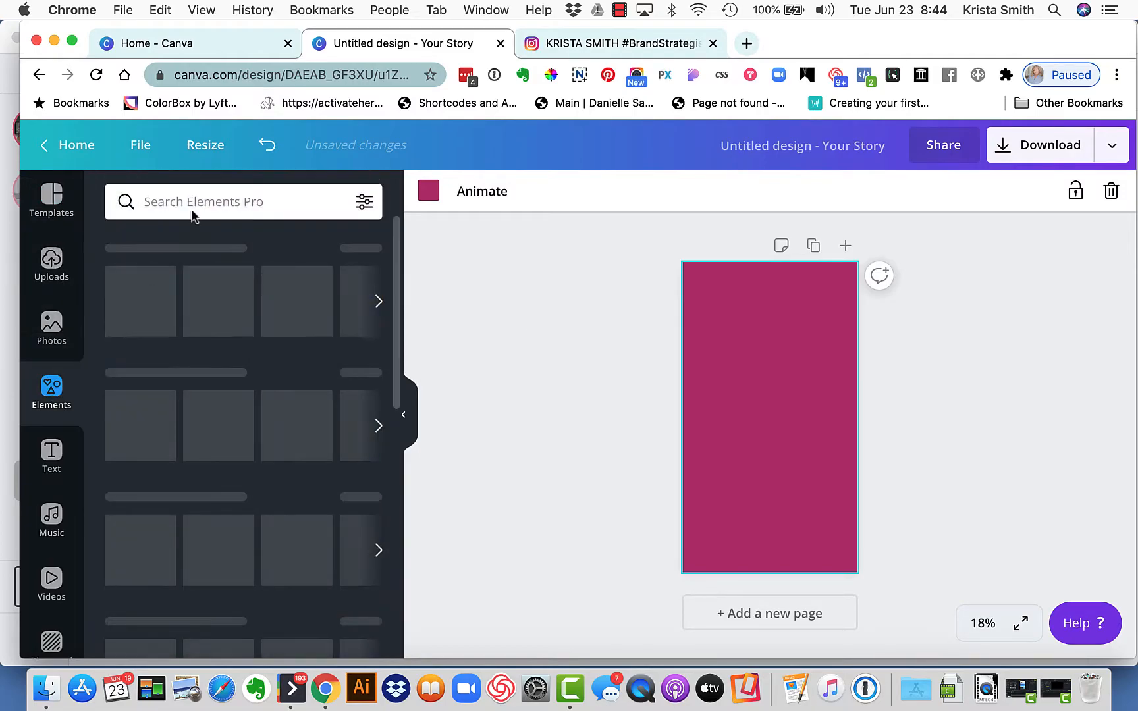
{"action": "left_click", "coordinate": [196, 198]}
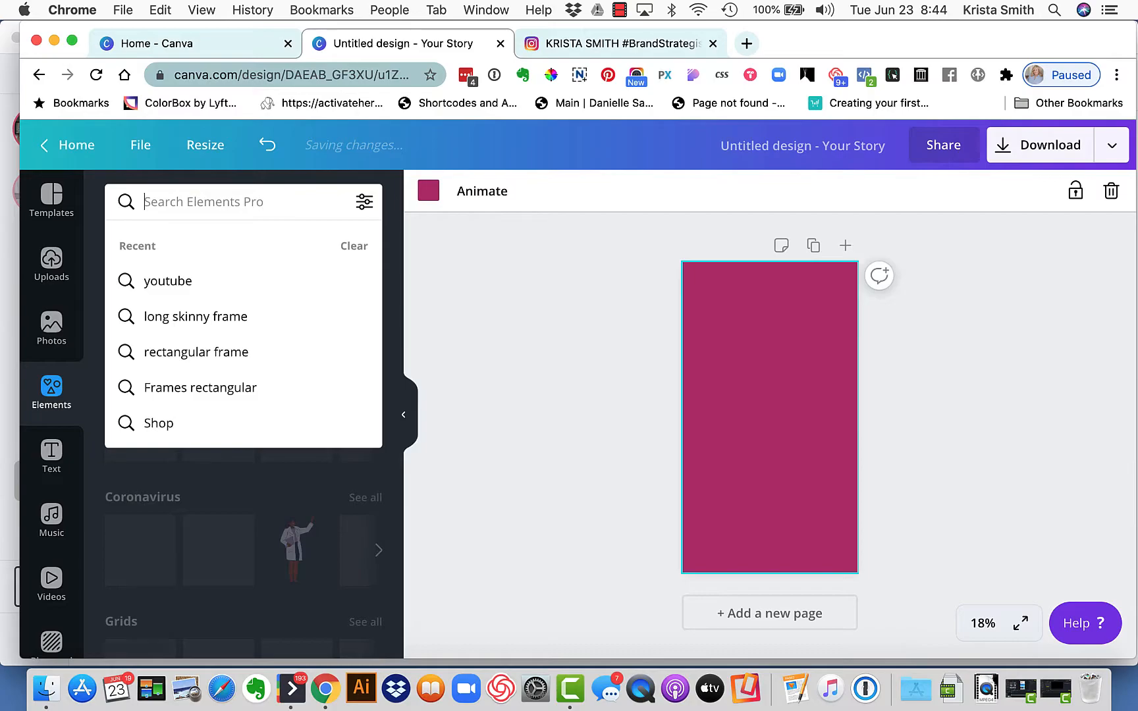
{"action": "type", "text": "circle"}
{"action": "key", "text": "Return"}
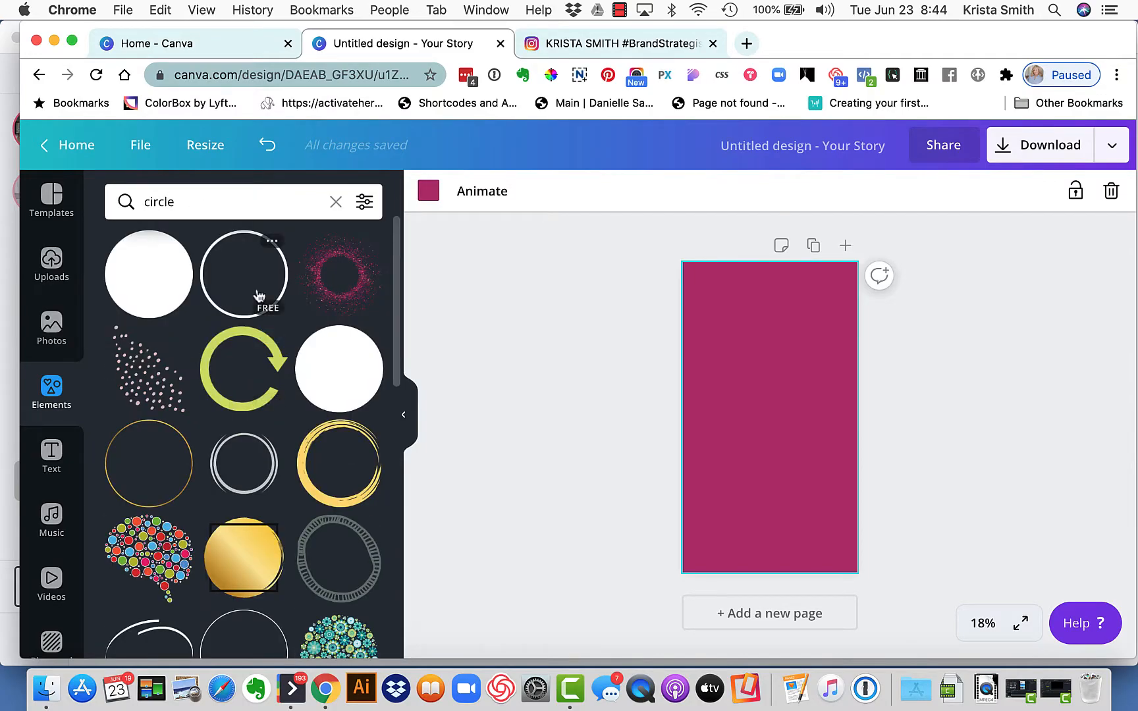
{"action": "left_click", "coordinate": [221, 249]}
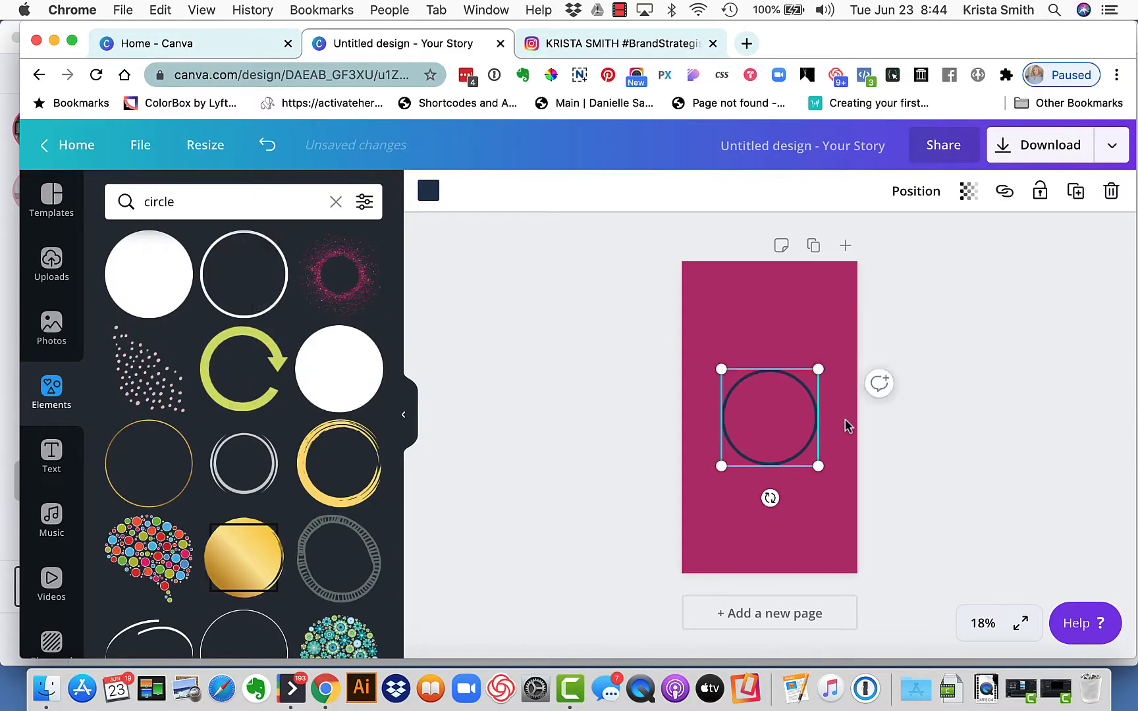
{"action": "left_click_drag", "start_coordinate": [819, 371], "coordinate": [837, 353]}
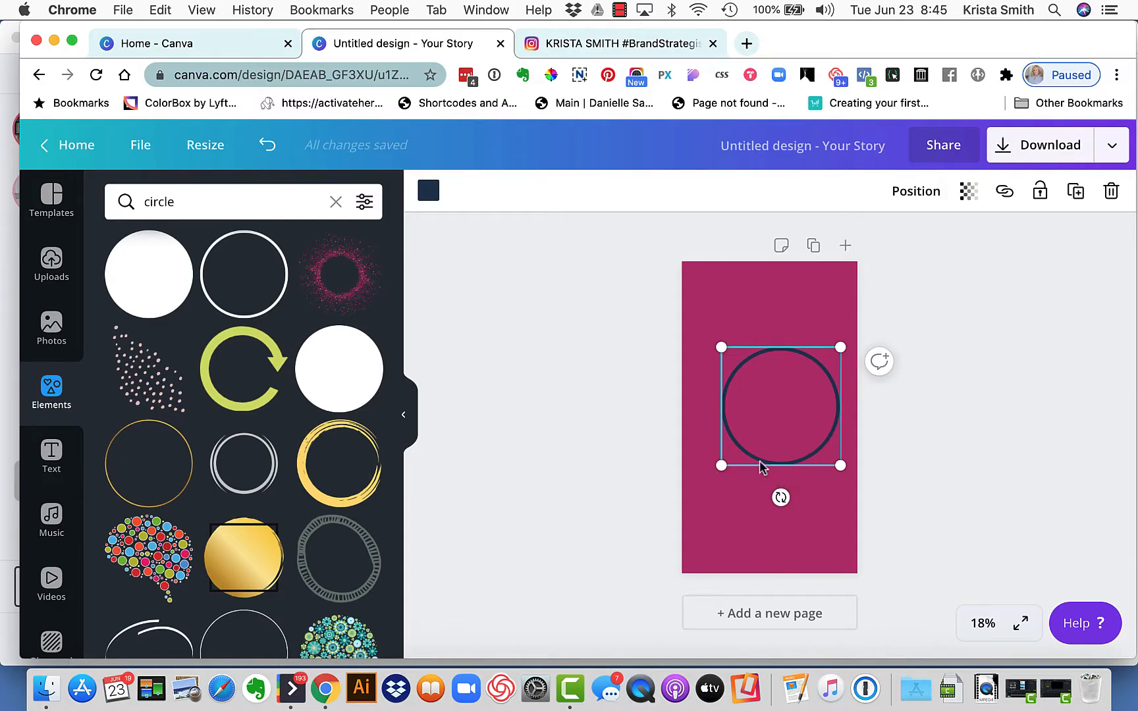
{"action": "left_click_drag", "start_coordinate": [776, 356], "coordinate": [766, 366]}
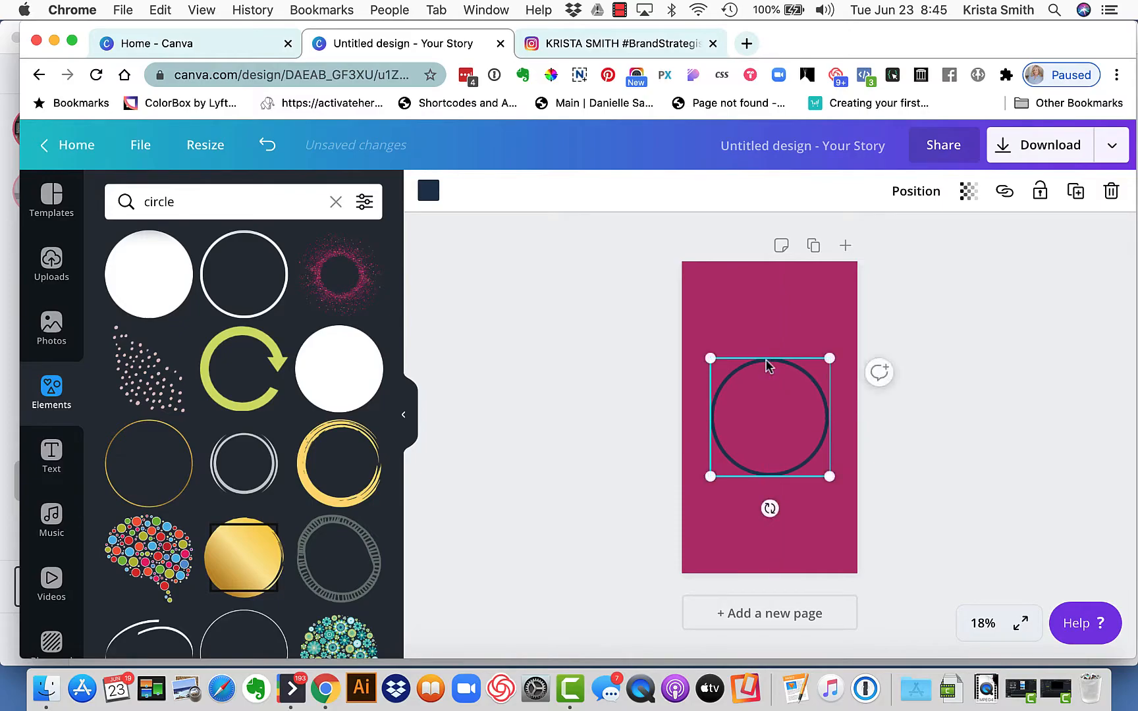
Recolour the circle outline to white from the primary palette and deselect it
{"action": "left_click", "coordinate": [429, 196]}
{"action": "left_click", "coordinate": [118, 467]}
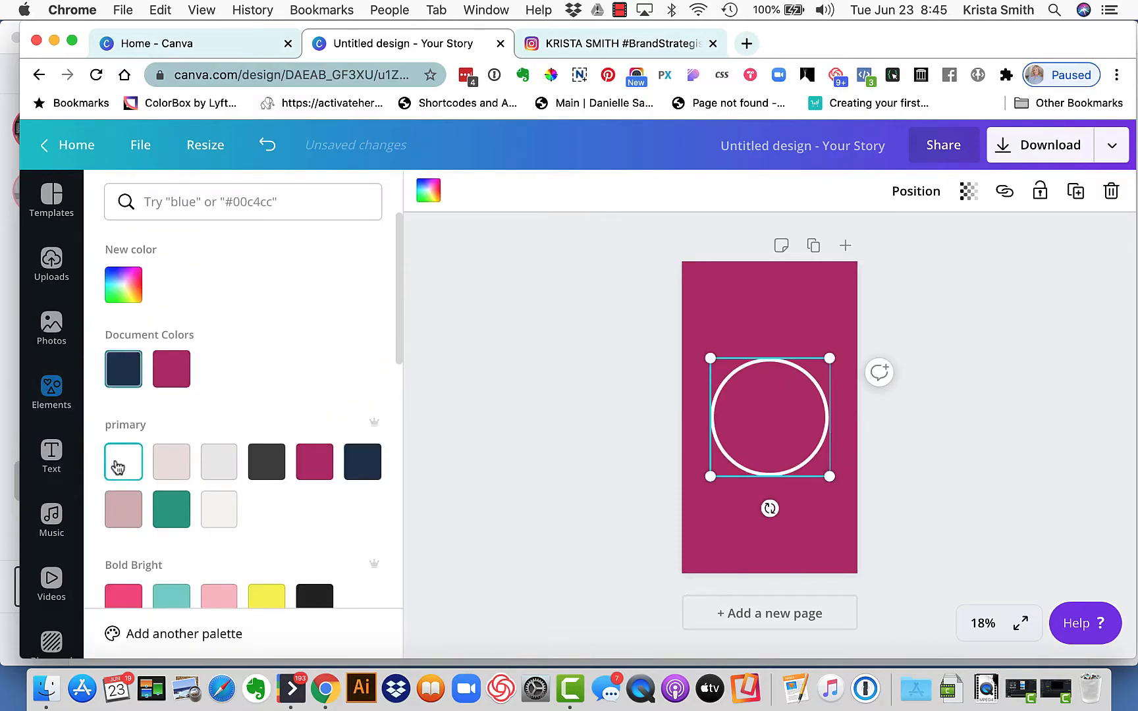
{"action": "left_click", "coordinate": [785, 388]}
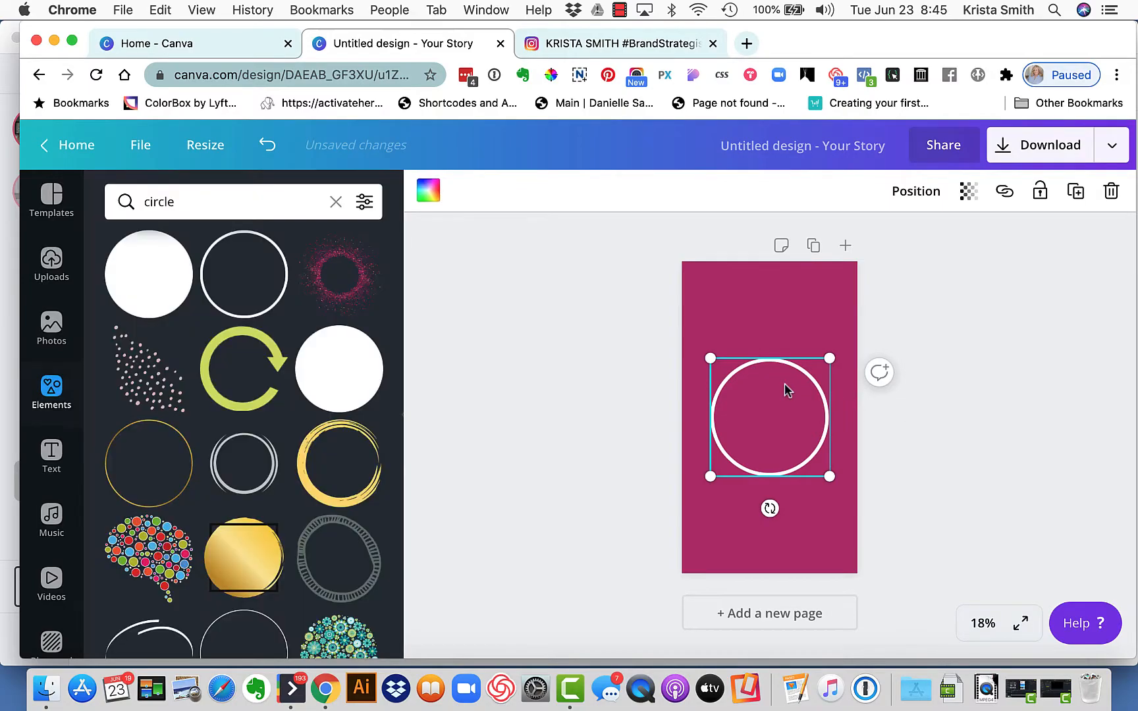
{"action": "left_click_drag", "start_coordinate": [776, 366], "coordinate": [778, 367]}
{"action": "left_click", "coordinate": [597, 356]}
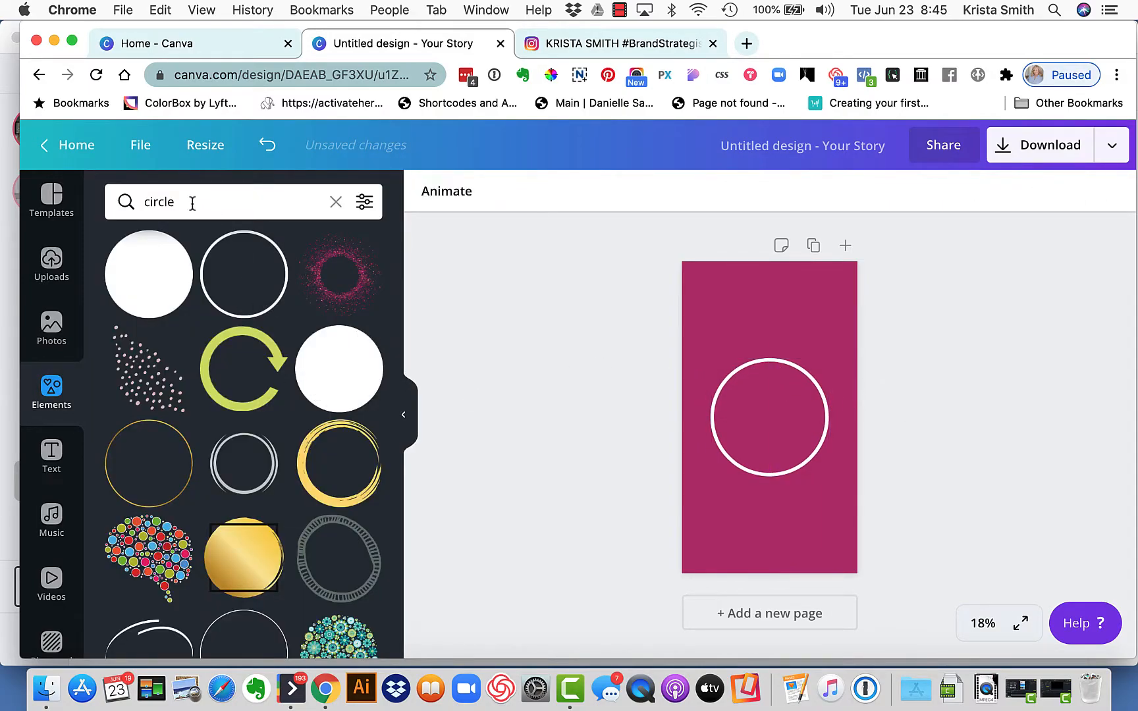
Add a circular photo frame and fit it centred inside the white circle outline, leaving a narrow gap
{"action": "left_click", "coordinate": [54, 392]}
{"action": "scroll", "coordinate": [221, 479], "scroll_direction": "down", "scroll_amount": 1}
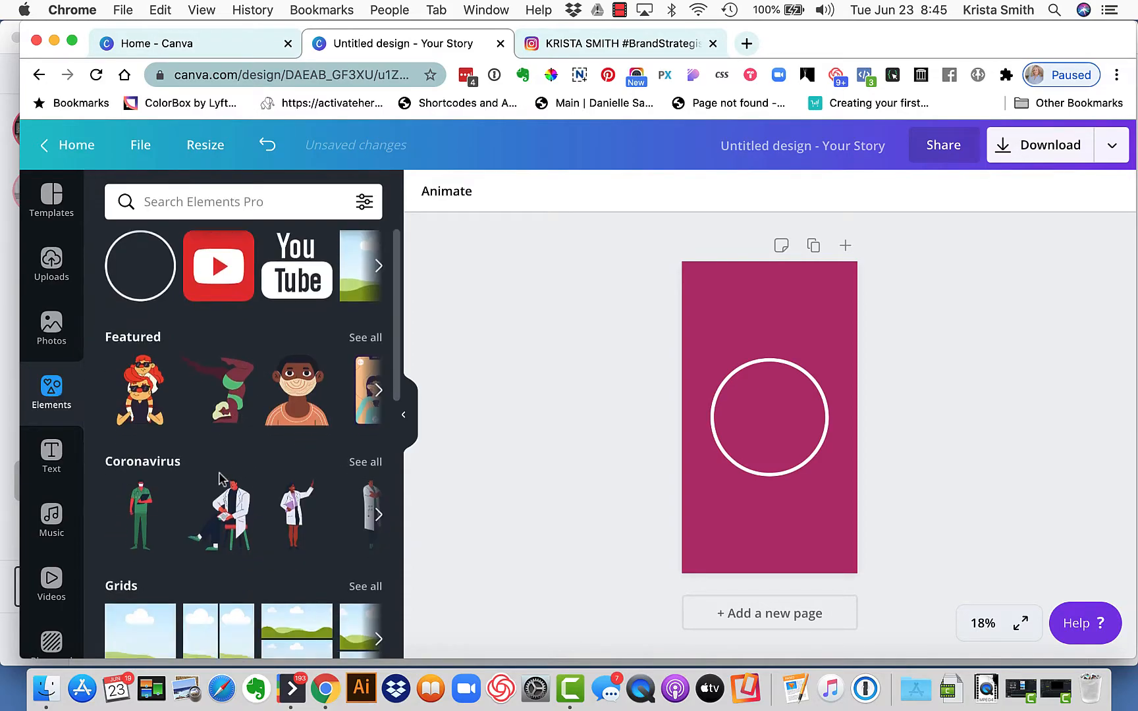
{"action": "scroll", "coordinate": [220, 477], "scroll_direction": "down", "scroll_amount": 6}
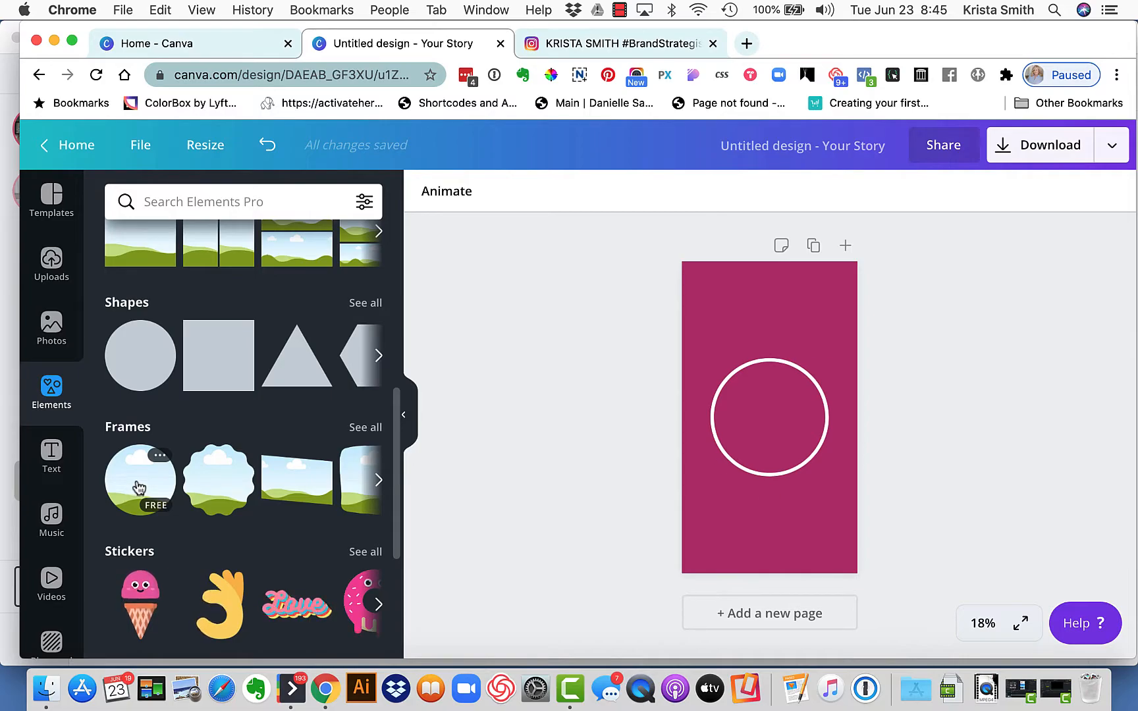
{"action": "left_click", "coordinate": [139, 487]}
{"action": "left_click_drag", "start_coordinate": [724, 469], "coordinate": [718, 473]}
{"action": "left_click", "coordinate": [943, 410]}
{"action": "left_click_drag", "start_coordinate": [787, 431], "coordinate": [795, 432]}
{"action": "left_click", "coordinate": [953, 396]}
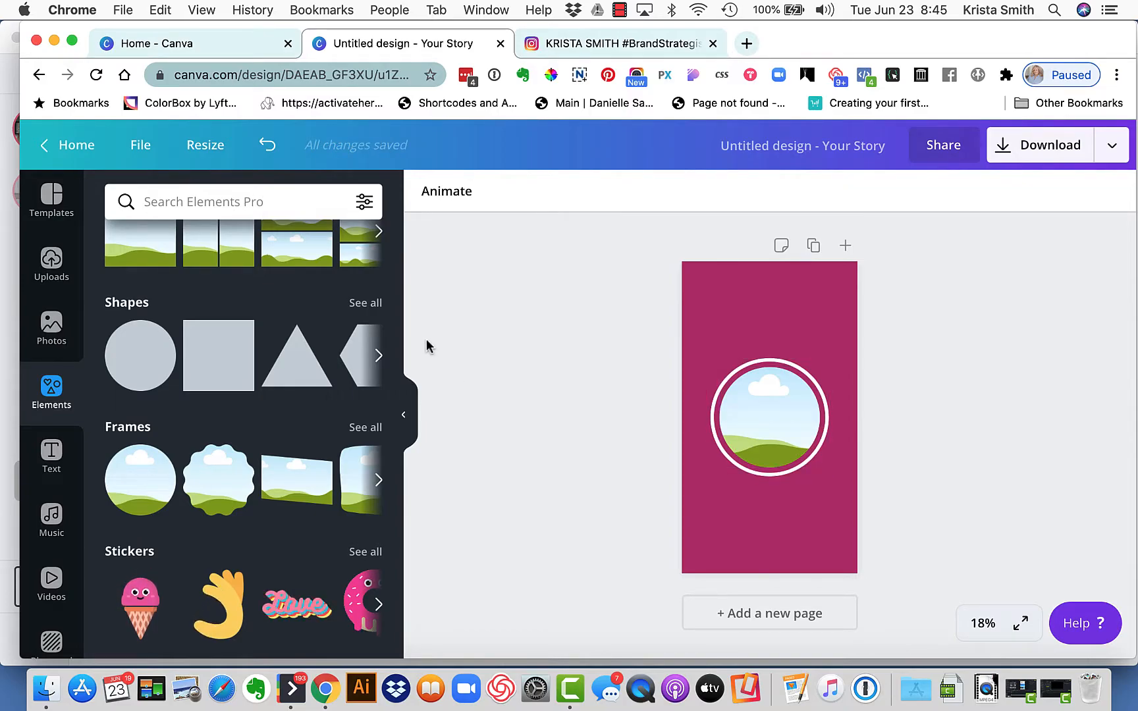
Fill the circular frame with the uploaded portrait photo of the woman in the green top
{"action": "left_click", "coordinate": [62, 326]}
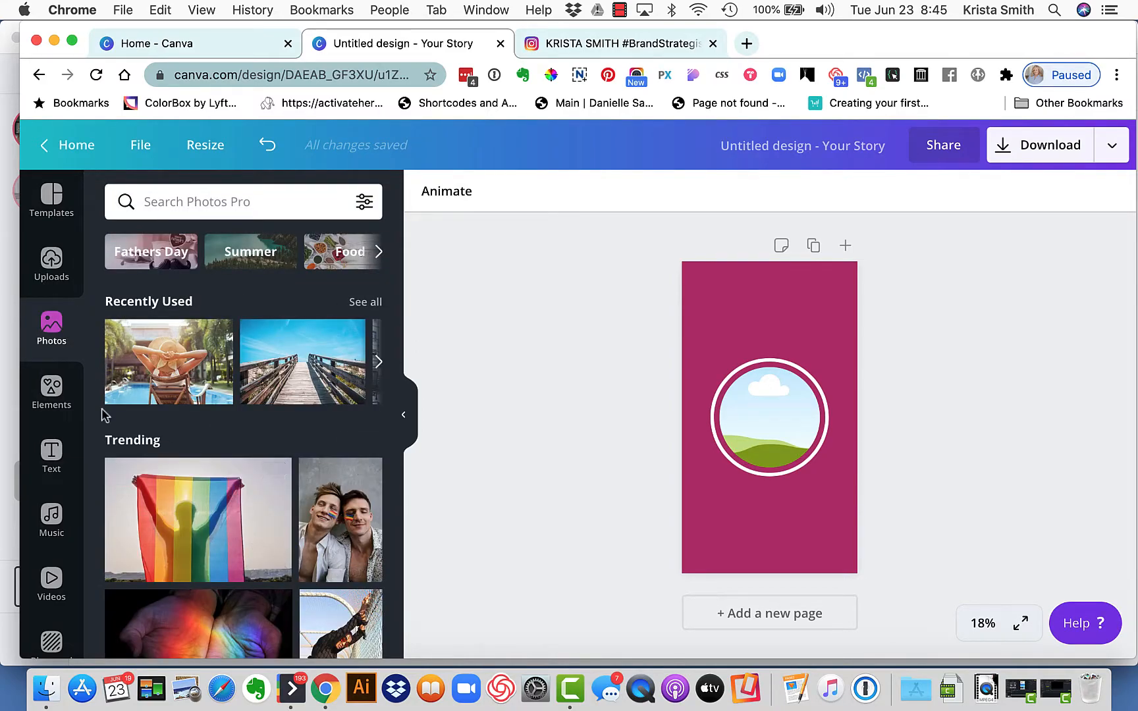
{"action": "scroll", "coordinate": [52, 526], "scroll_direction": "down", "scroll_amount": 2}
{"action": "scroll", "coordinate": [35, 292], "scroll_direction": "up", "scroll_amount": 2}
{"action": "left_click", "coordinate": [51, 260]}
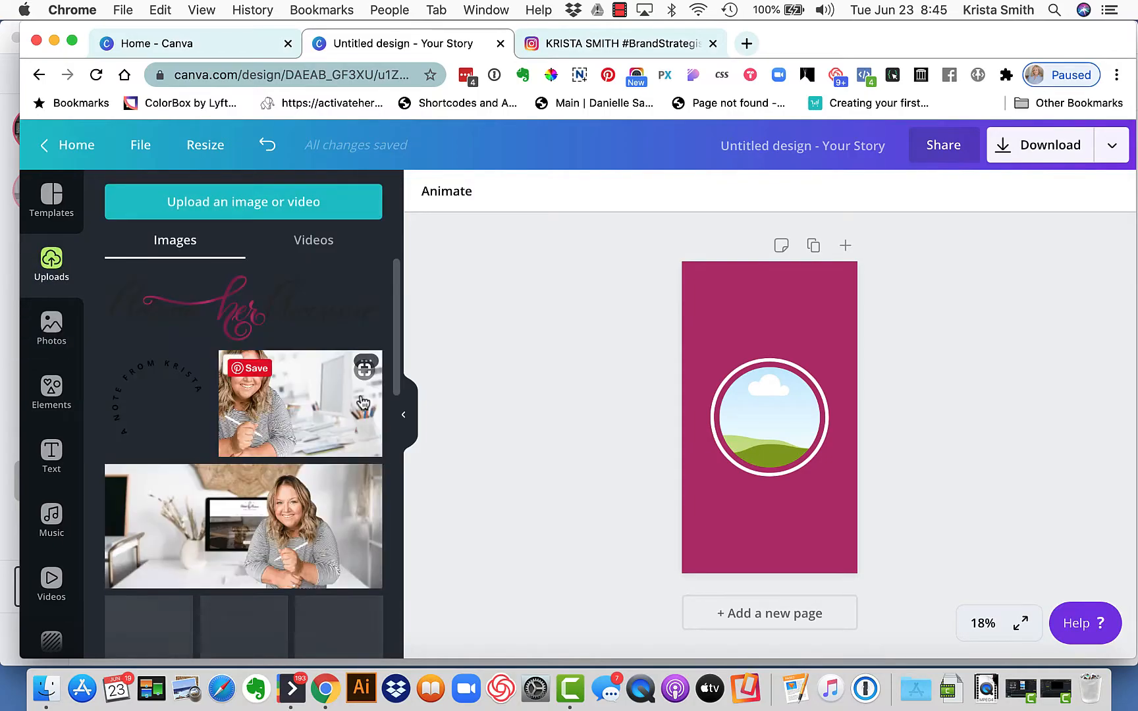
{"action": "scroll", "coordinate": [224, 455], "scroll_direction": "down", "scroll_amount": 5}
{"action": "left_click_drag", "start_coordinate": [354, 592], "coordinate": [785, 451]}
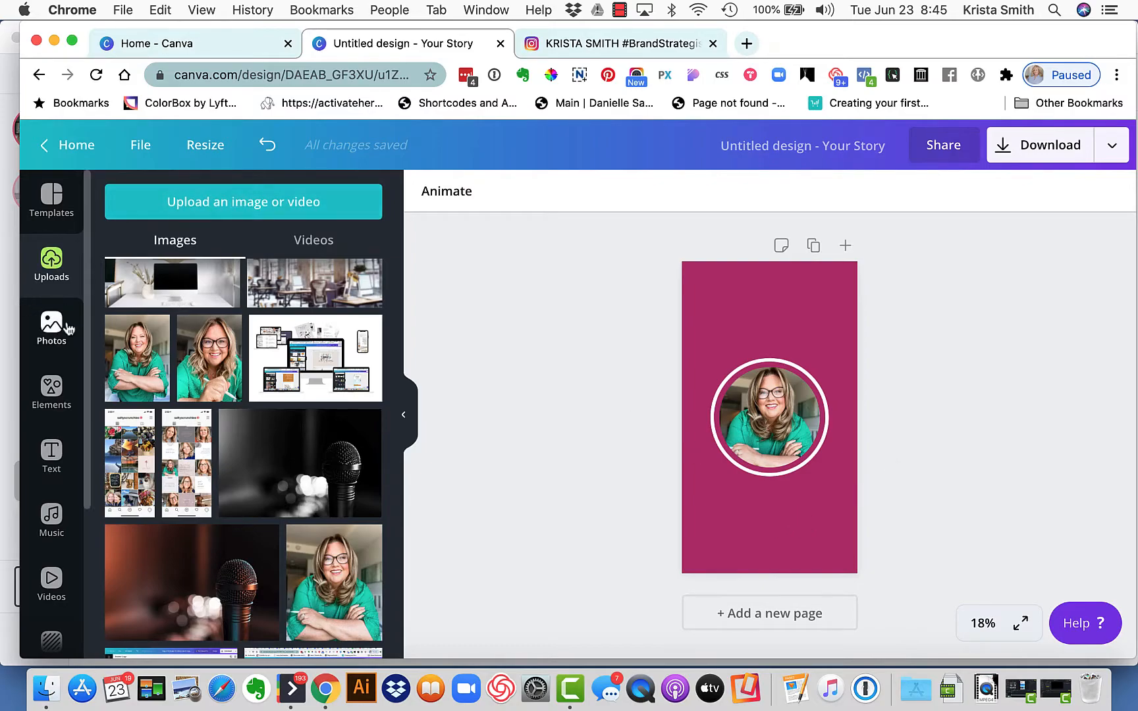
Add a subheading text box and place it centred below the circular photo
{"action": "left_click", "coordinate": [56, 458]}
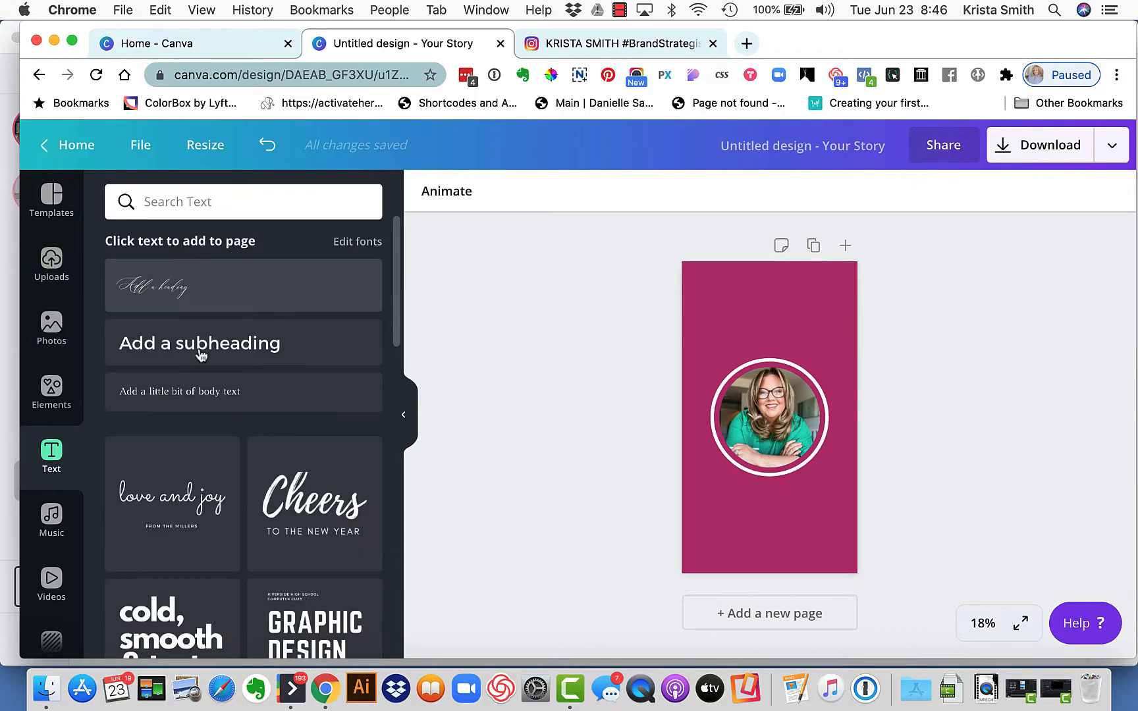
{"action": "left_click", "coordinate": [198, 350]}
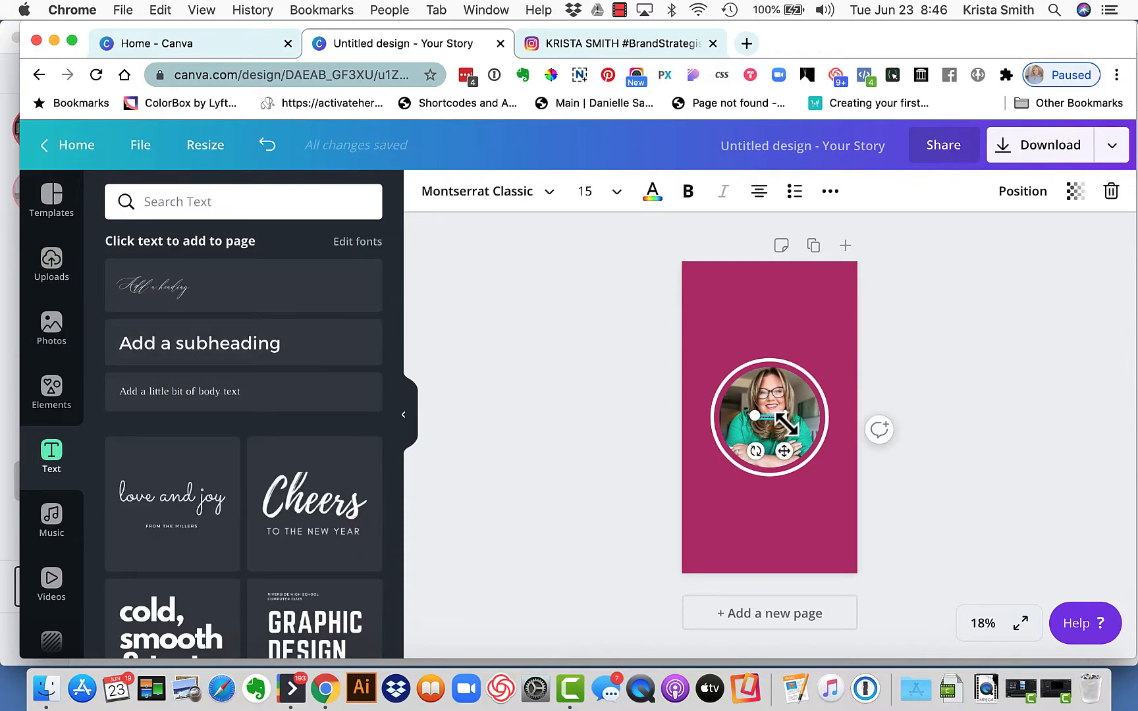
{"action": "left_click_drag", "start_coordinate": [785, 422], "coordinate": [783, 538]}
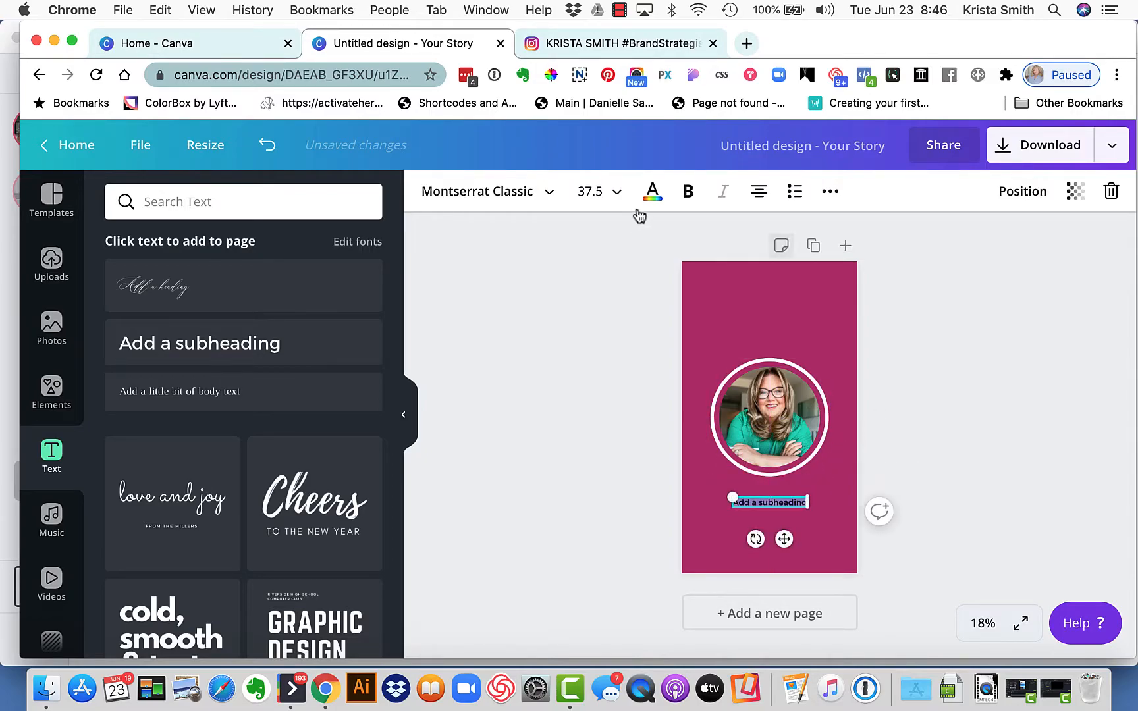
Colour the subheading white and replace its text with "Travel"
{"action": "left_click", "coordinate": [652, 192]}
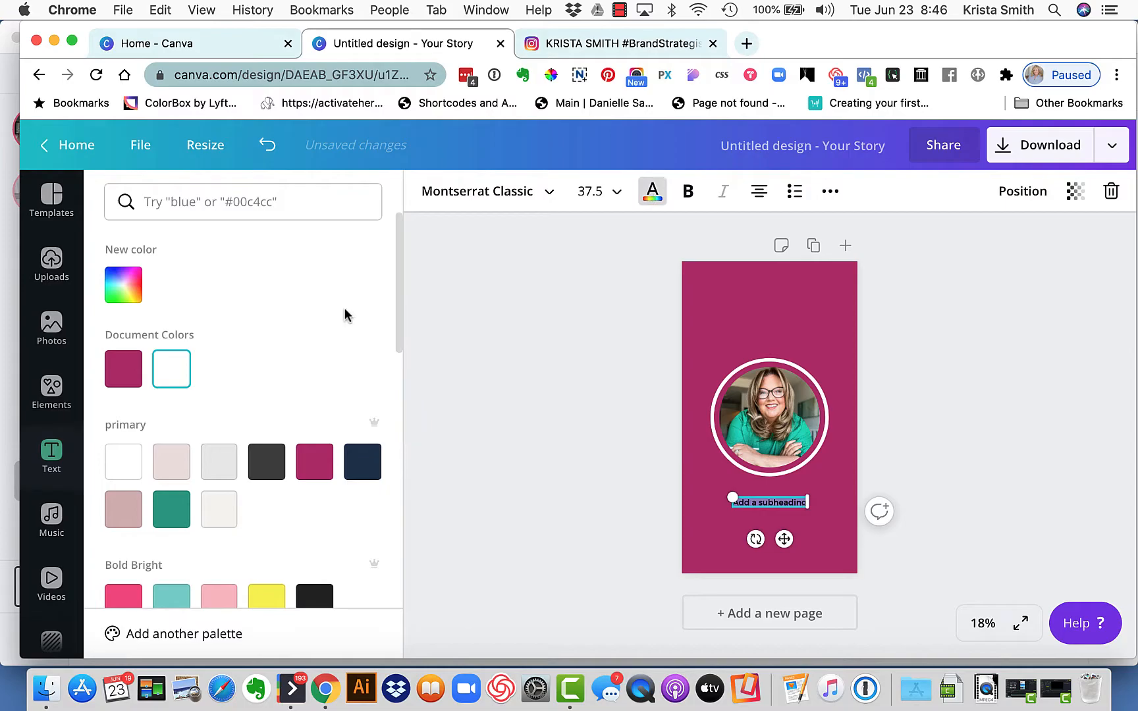
{"action": "left_click", "coordinate": [788, 502]}
{"action": "double_click", "coordinate": [788, 502]}
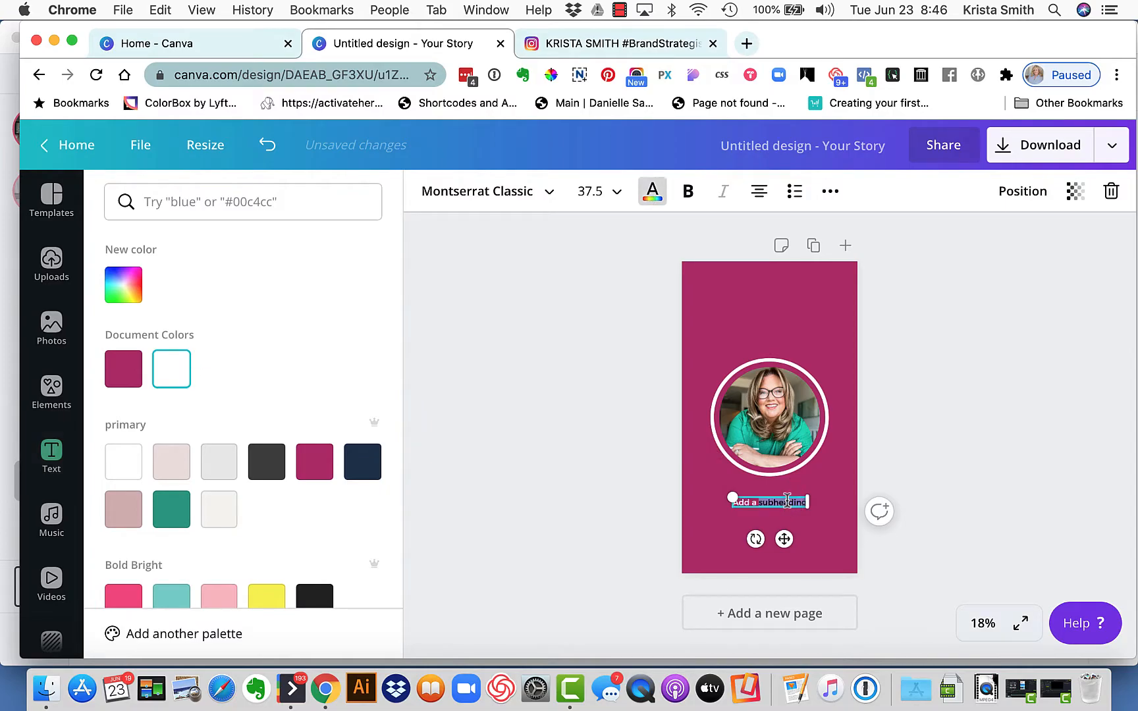
{"action": "triple_click", "coordinate": [787, 501]}
{"action": "type", "text": "Travel"}
{"action": "left_click", "coordinate": [1055, 451]}
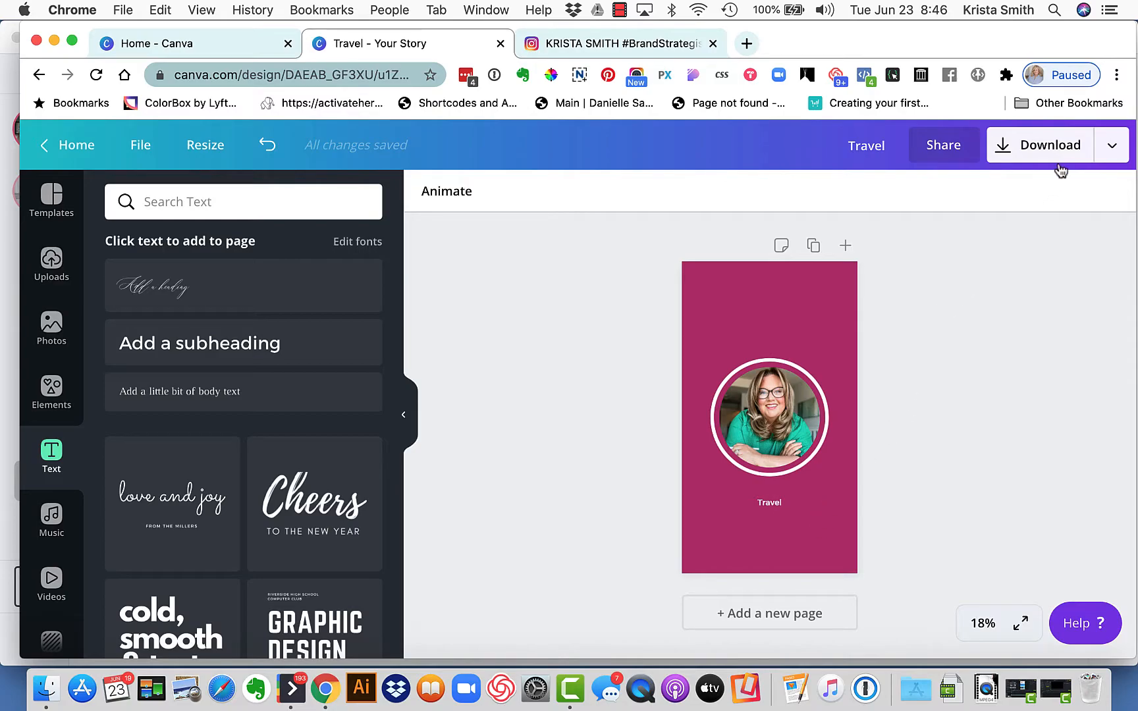
Download the design as a PNG at 1080 x 1920 px and return to editing
{"action": "left_click", "coordinate": [1111, 146]}
{"action": "left_click", "coordinate": [931, 241]}
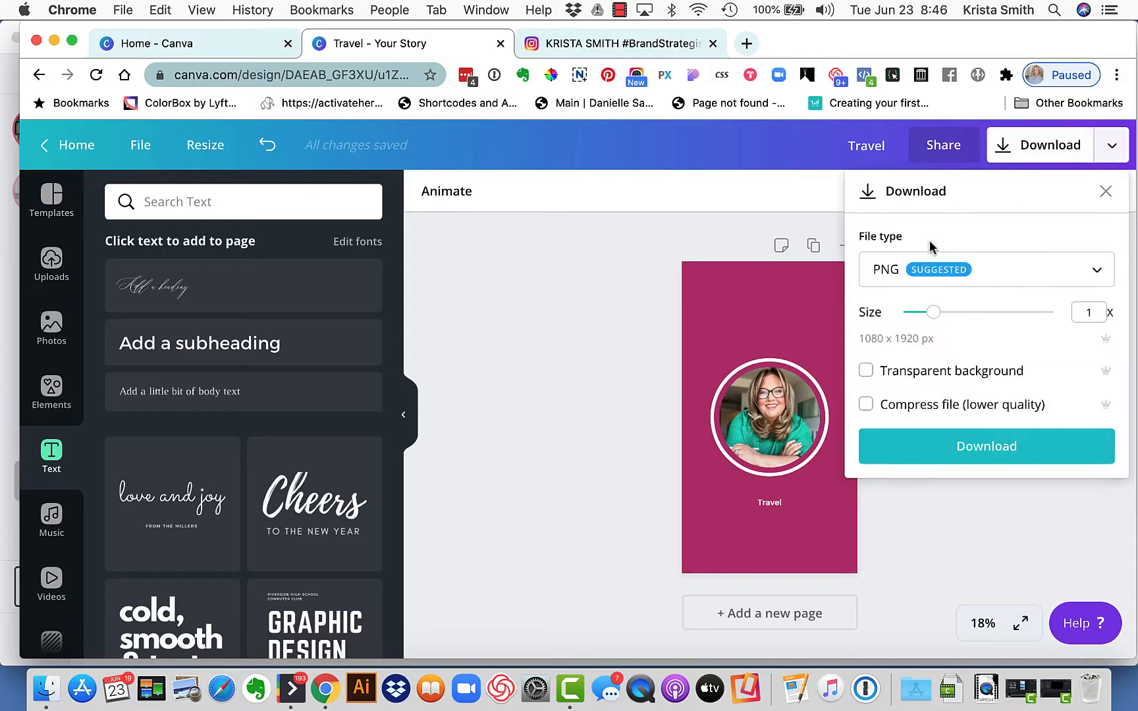
{"action": "left_click", "coordinate": [995, 442]}
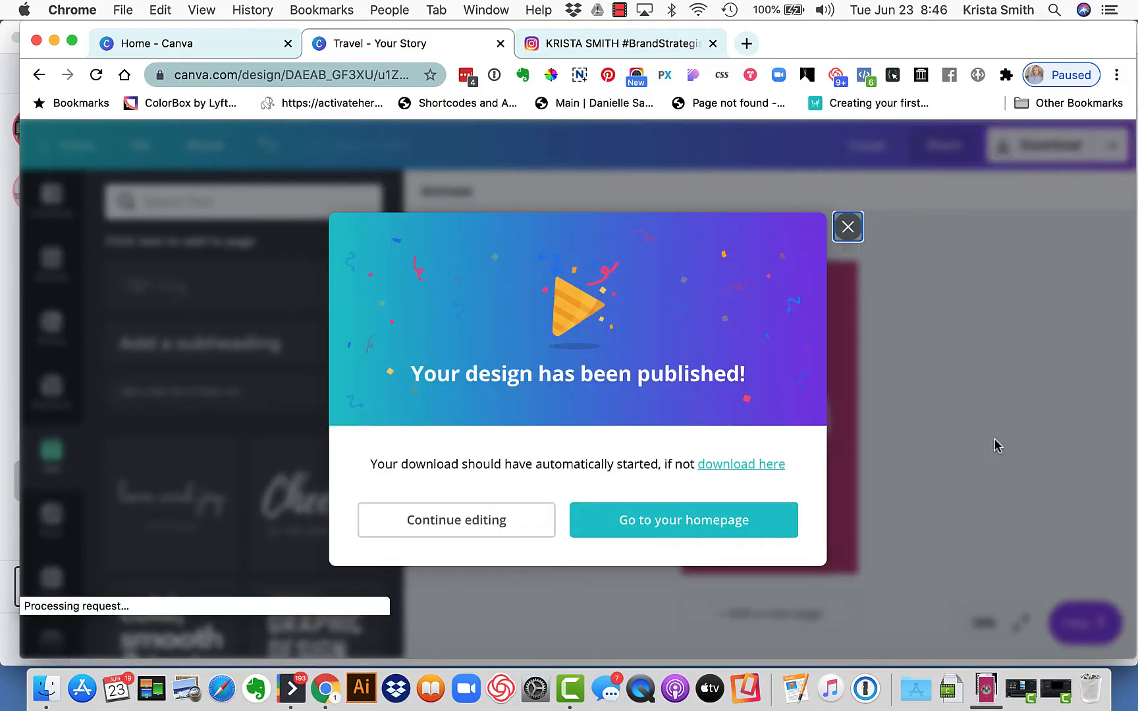
{"action": "left_click", "coordinate": [848, 206]}
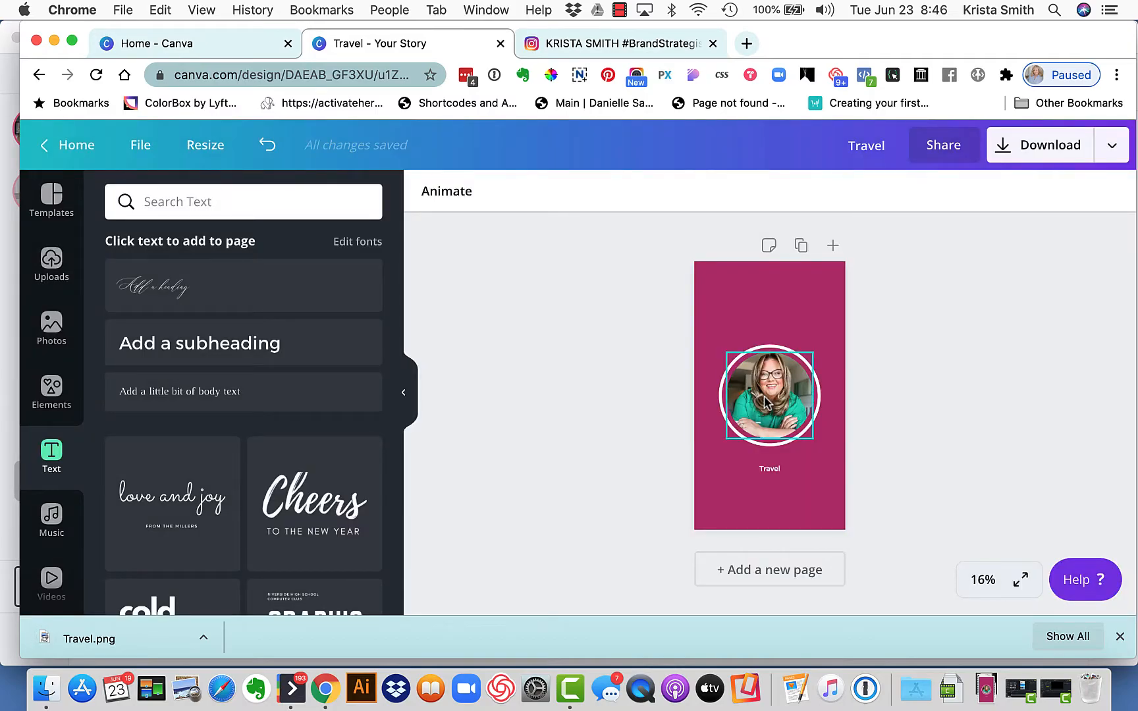
Delete the portrait photo and its circular frame from inside the white circle outline
{"action": "left_click", "coordinate": [765, 403]}
{"action": "key", "text": "Delete"}
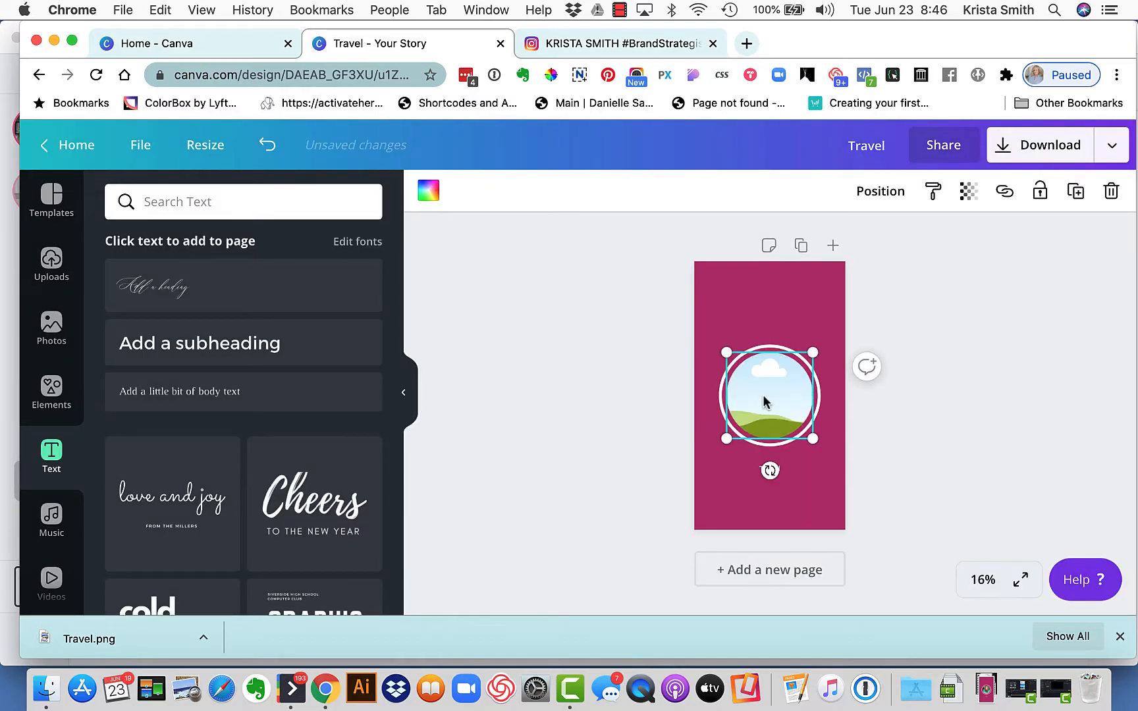
{"action": "key", "text": "Delete"}
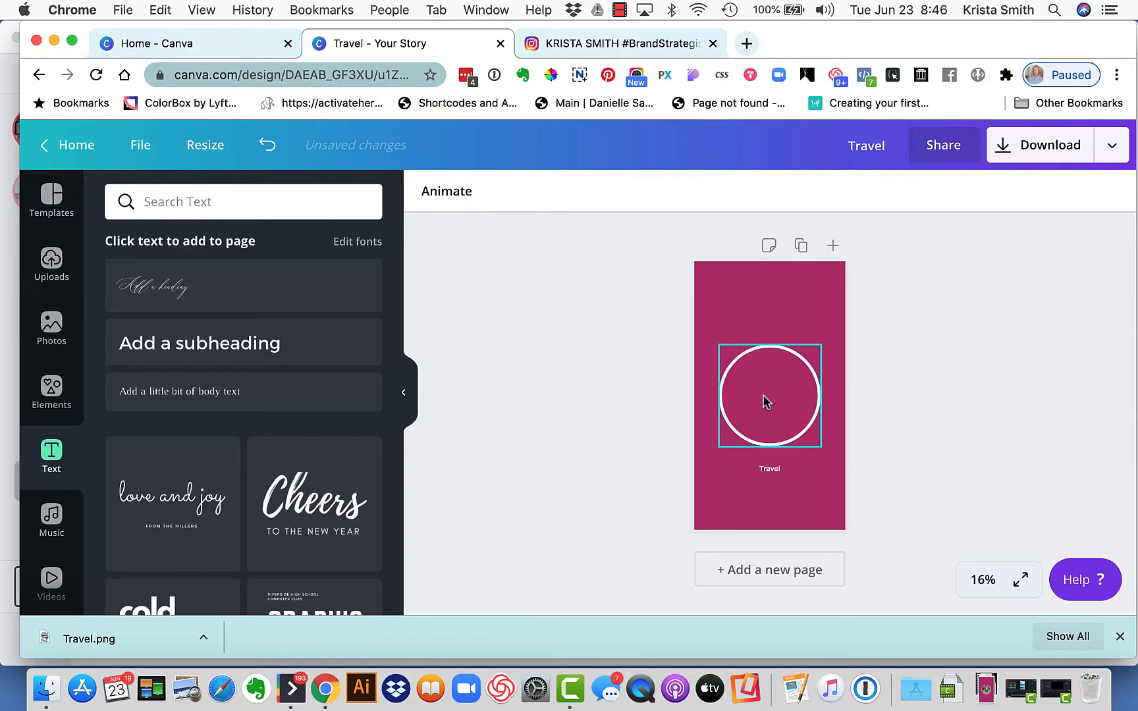
Add a solid circle shape in the middle of the white circle outline and delete the outline
{"action": "left_click", "coordinate": [788, 356]}
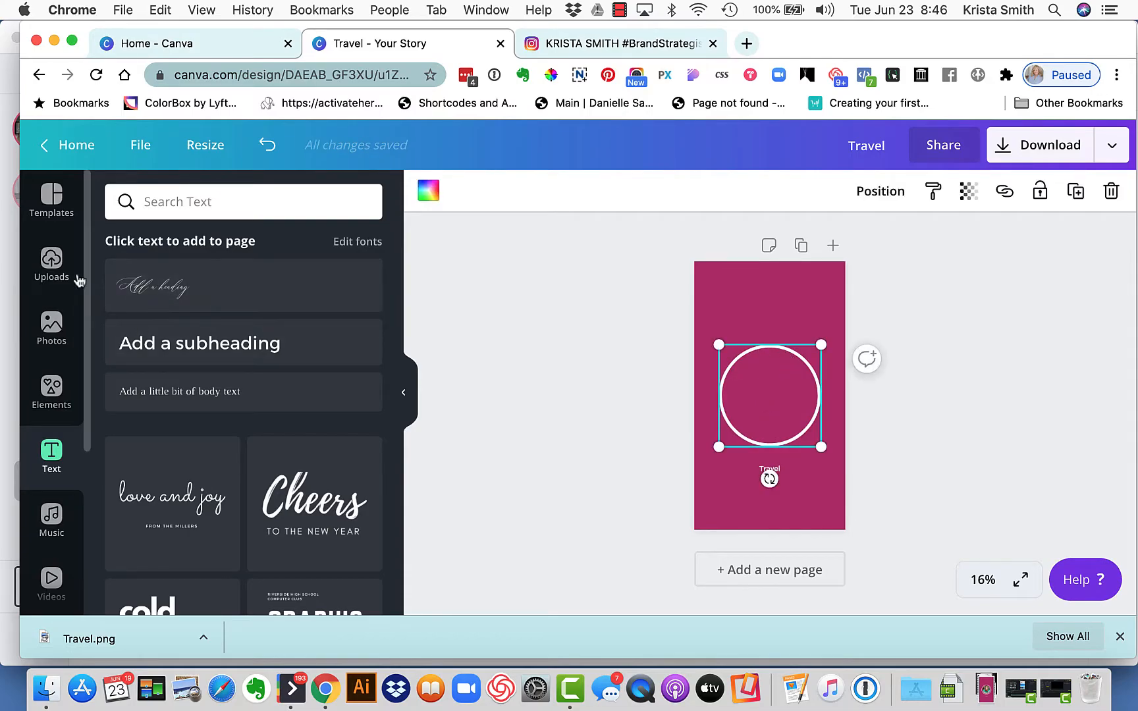
{"action": "left_click", "coordinate": [49, 392]}
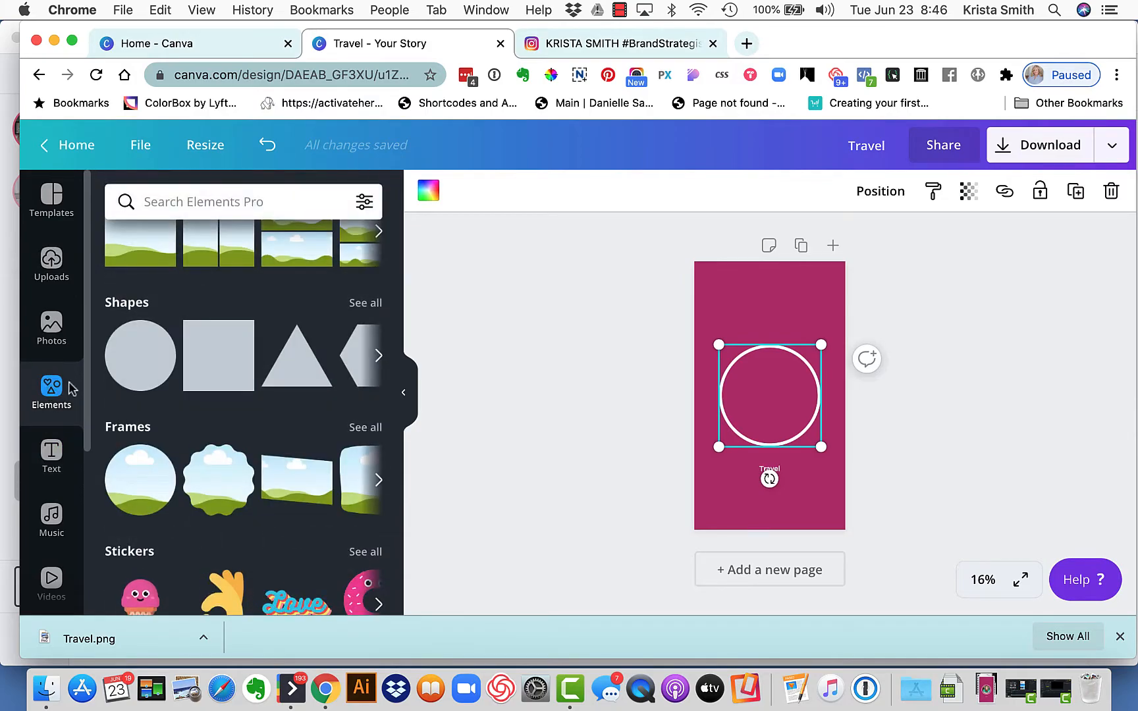
{"action": "left_click", "coordinate": [140, 367]}
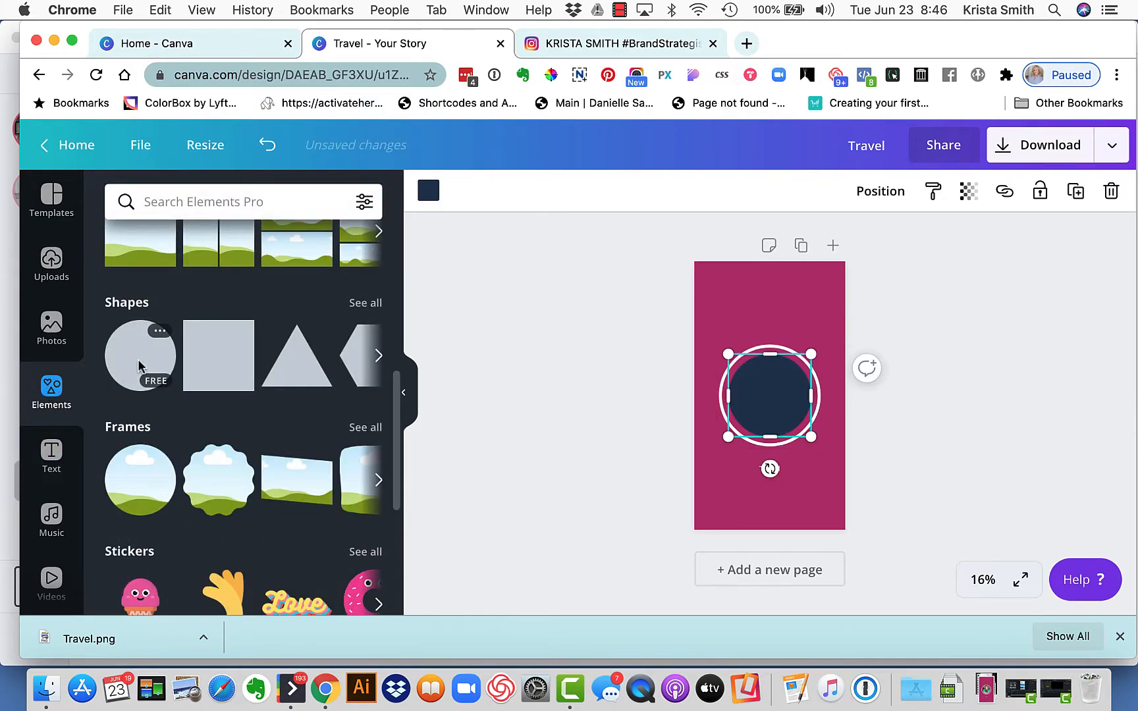
{"action": "left_click", "coordinate": [912, 408]}
{"action": "left_click", "coordinate": [818, 406]}
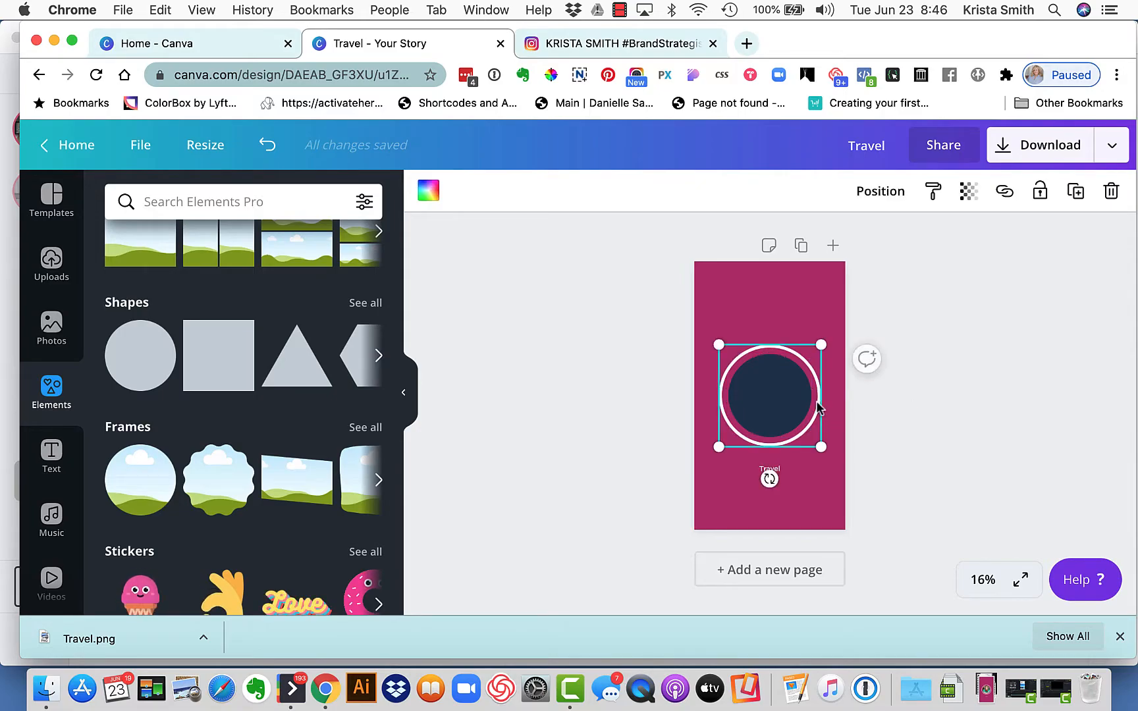
{"action": "key", "text": "Delete"}
Enlarge the dark solid circle to fill the former outline's area, centre it on the page and colour it white
{"action": "left_click", "coordinate": [785, 399]}
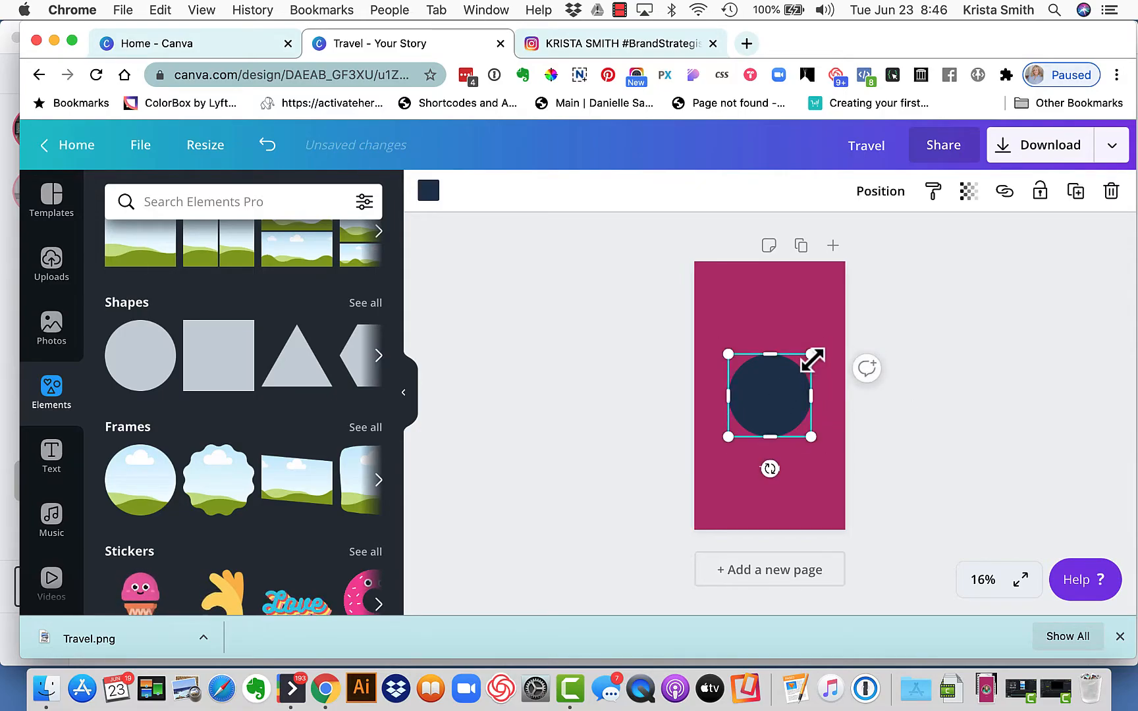
{"action": "left_click_drag", "start_coordinate": [811, 354], "coordinate": [830, 335]}
{"action": "left_click_drag", "start_coordinate": [802, 398], "coordinate": [794, 406]}
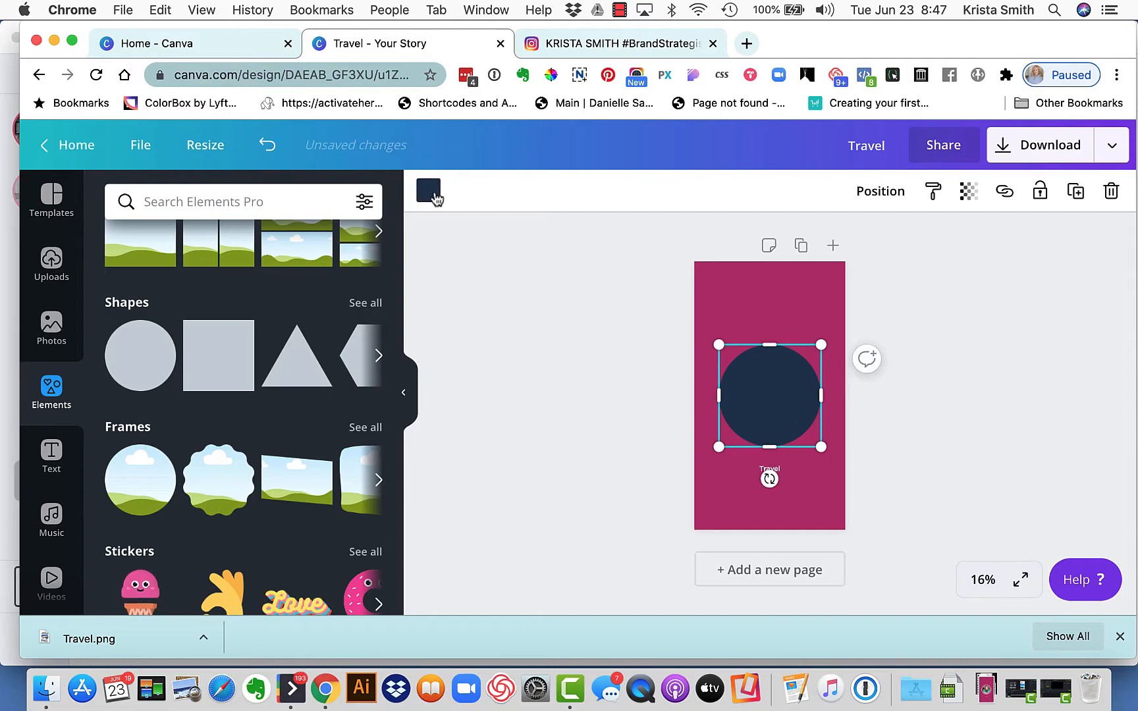
{"action": "left_click", "coordinate": [429, 191]}
{"action": "left_click", "coordinate": [123, 469]}
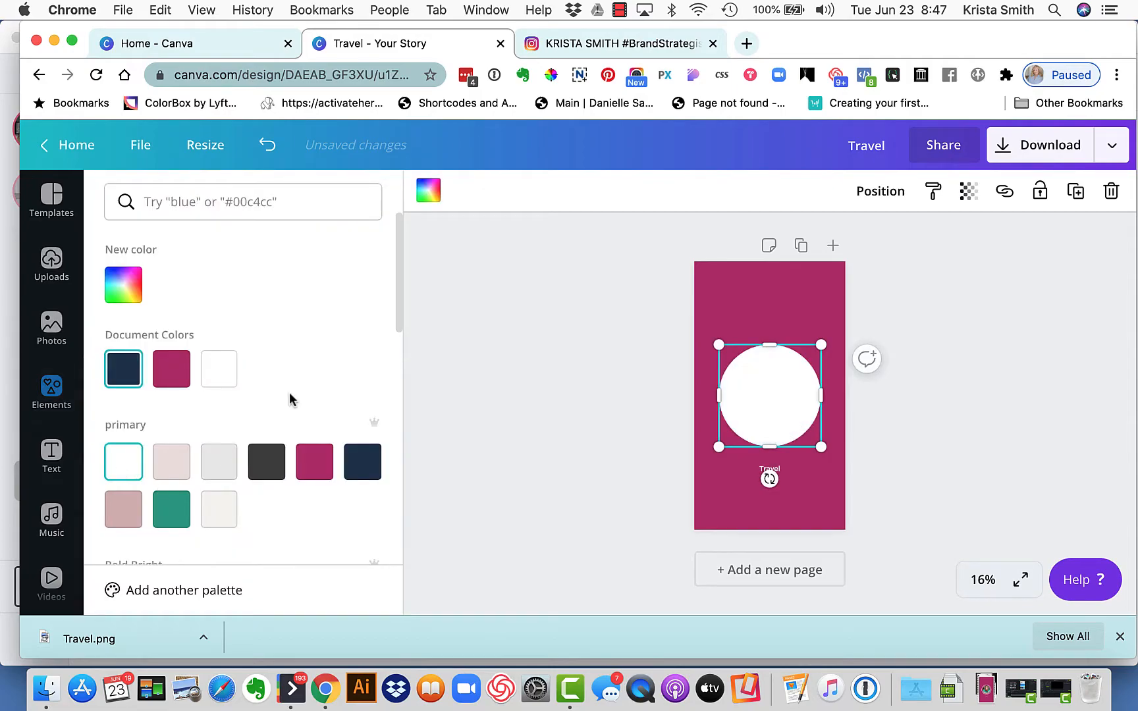
{"action": "left_click", "coordinate": [486, 353]}
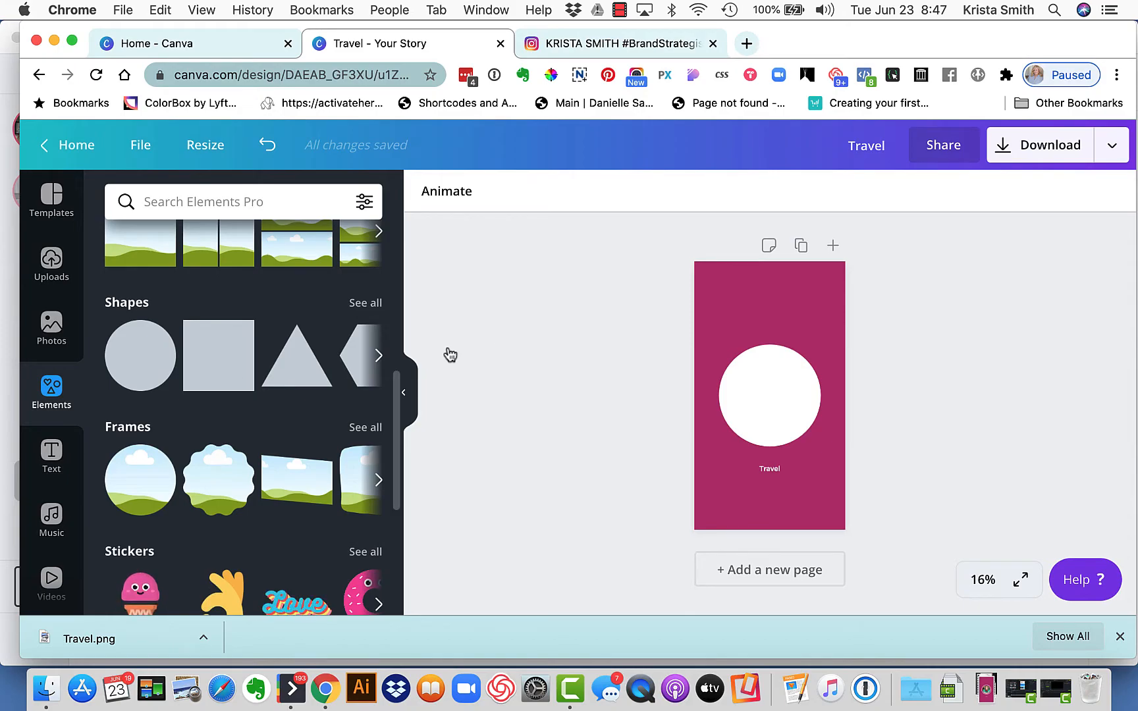
Search the elements library for "airplane"
{"action": "left_click", "coordinate": [220, 204]}
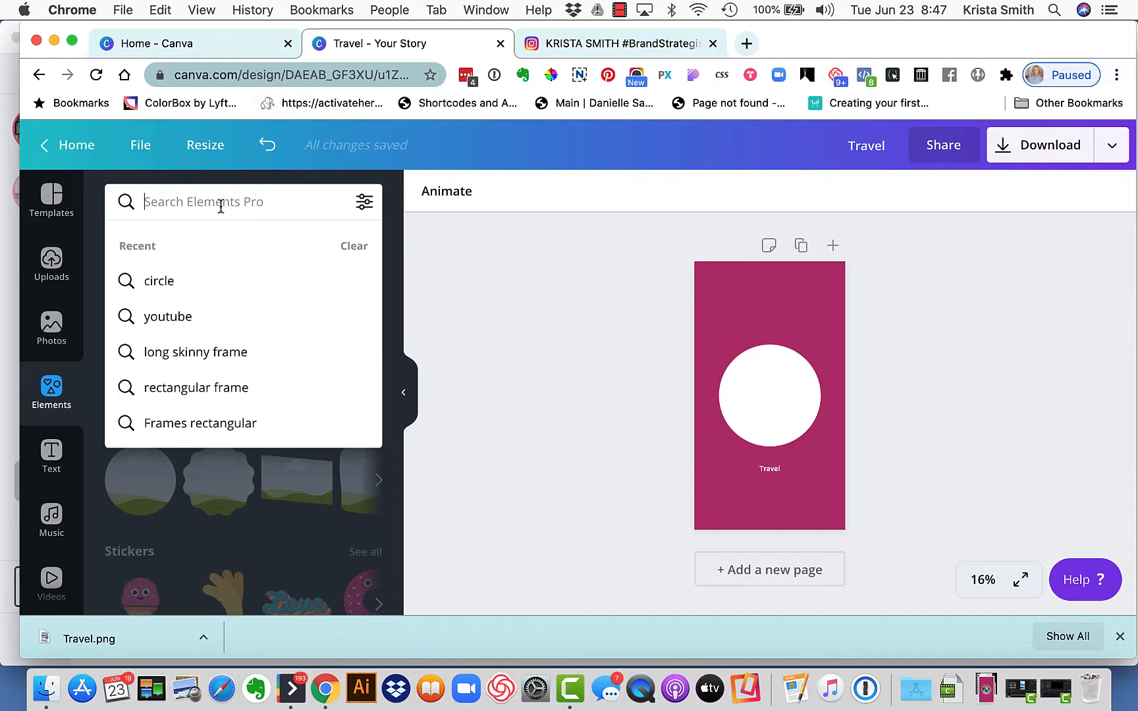
{"action": "type", "text": "tra"}
{"action": "key", "text": "BackSpace"}
{"action": "key", "text": "BackSpace"}
{"action": "key", "text": "BackSpace"}
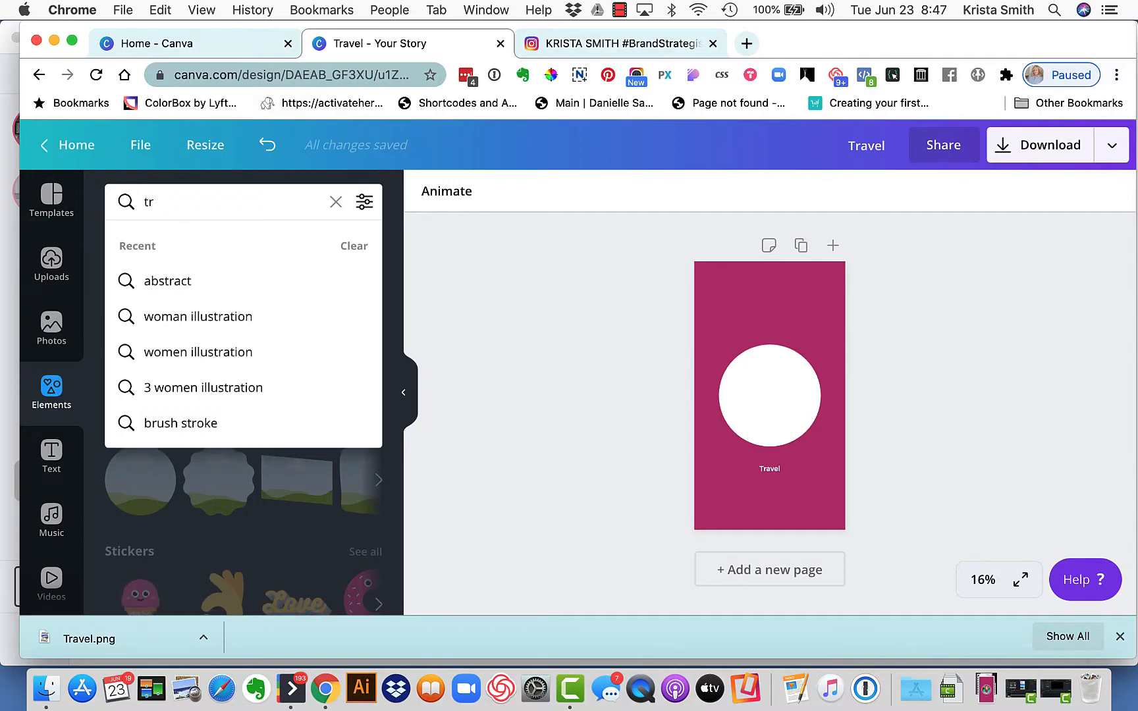
{"action": "type", "text": "airplane"}
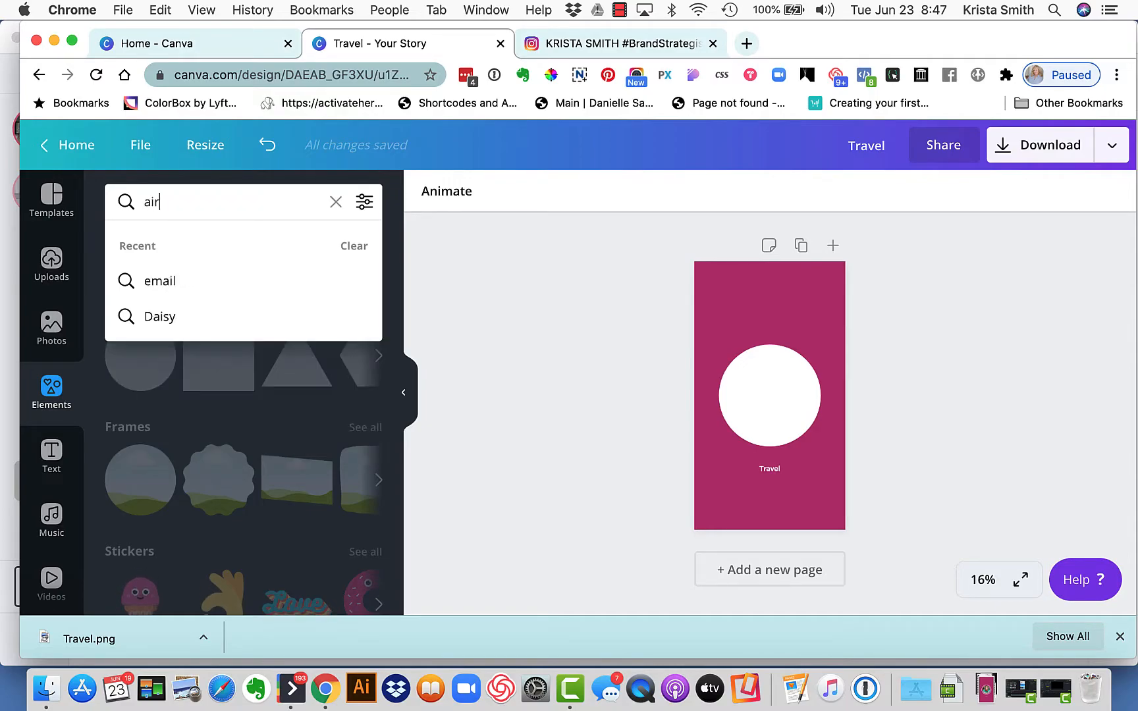
{"action": "key", "text": "Return"}
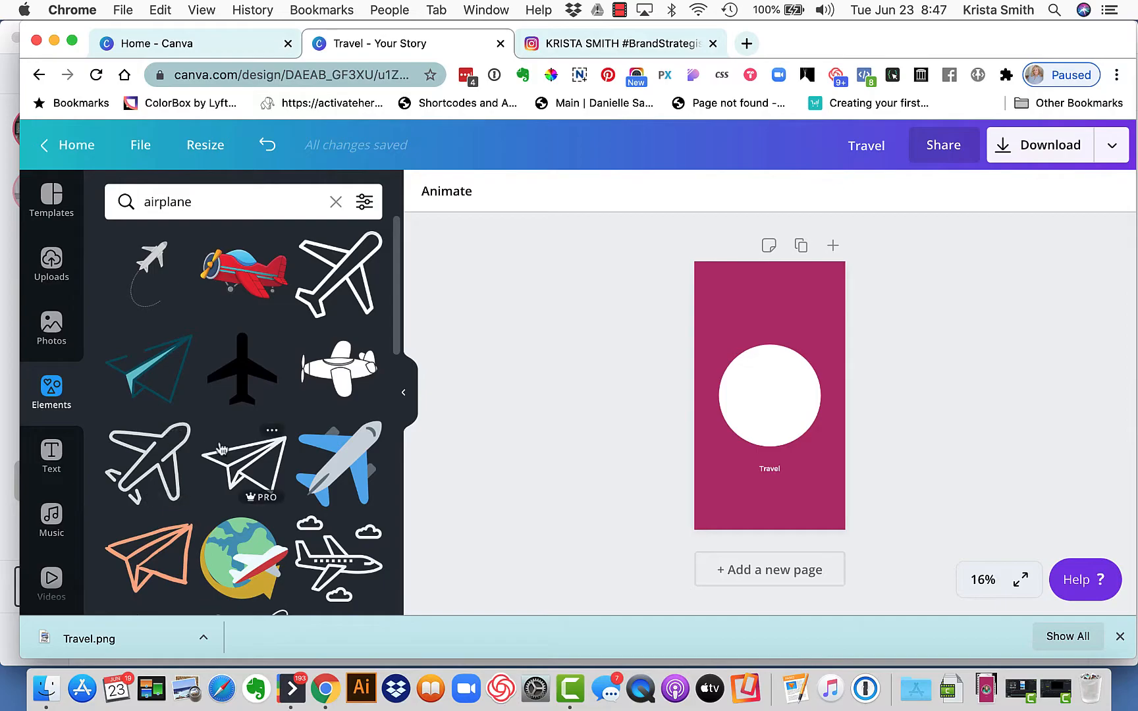
Filter the airplane search results to show only Free elements
{"action": "left_click", "coordinate": [365, 202]}
{"action": "scroll", "coordinate": [240, 426], "scroll_direction": "down", "scroll_amount": 3}
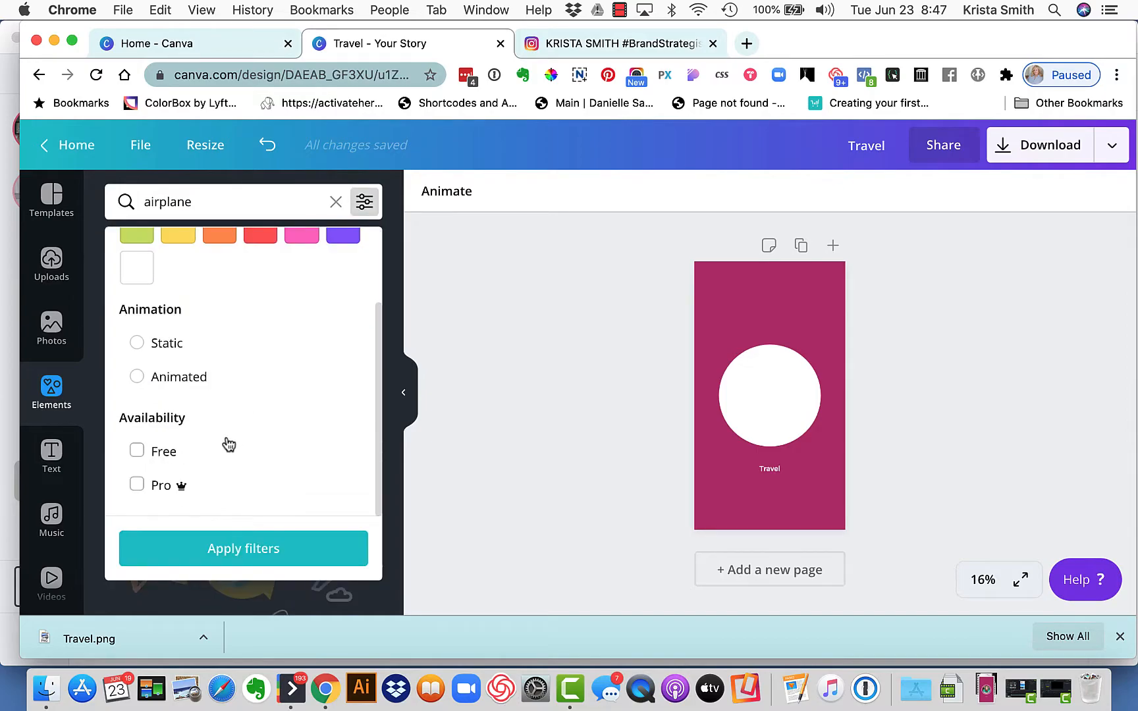
{"action": "left_click", "coordinate": [138, 451]}
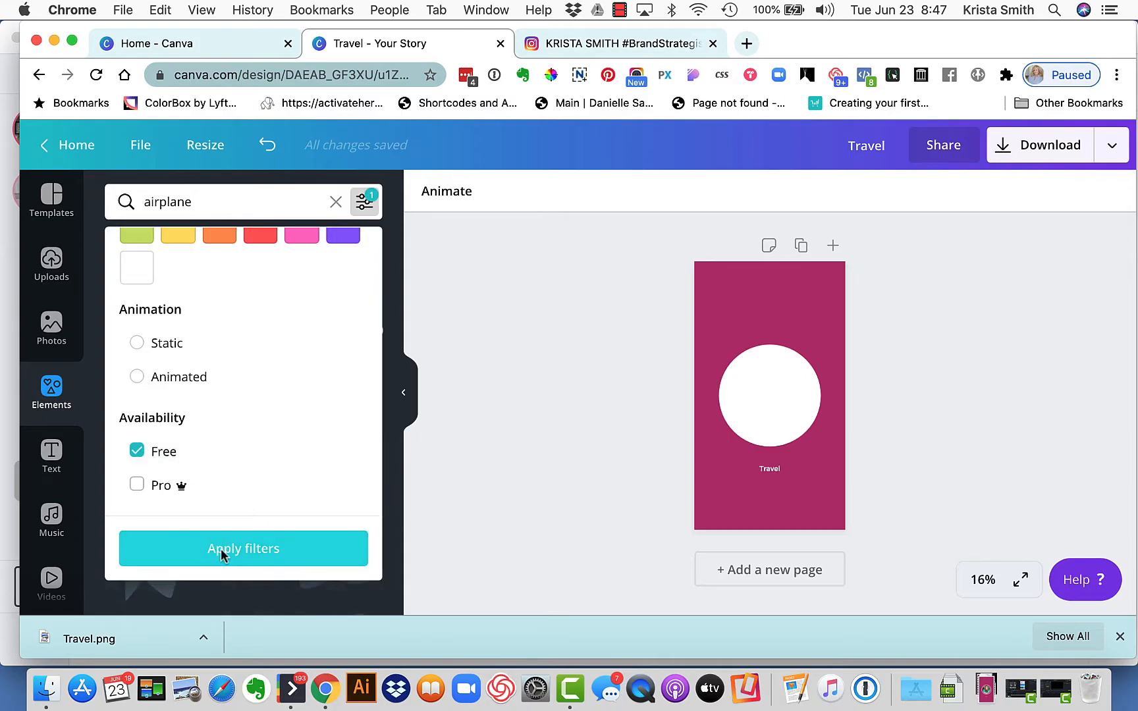
{"action": "left_click", "coordinate": [224, 548]}
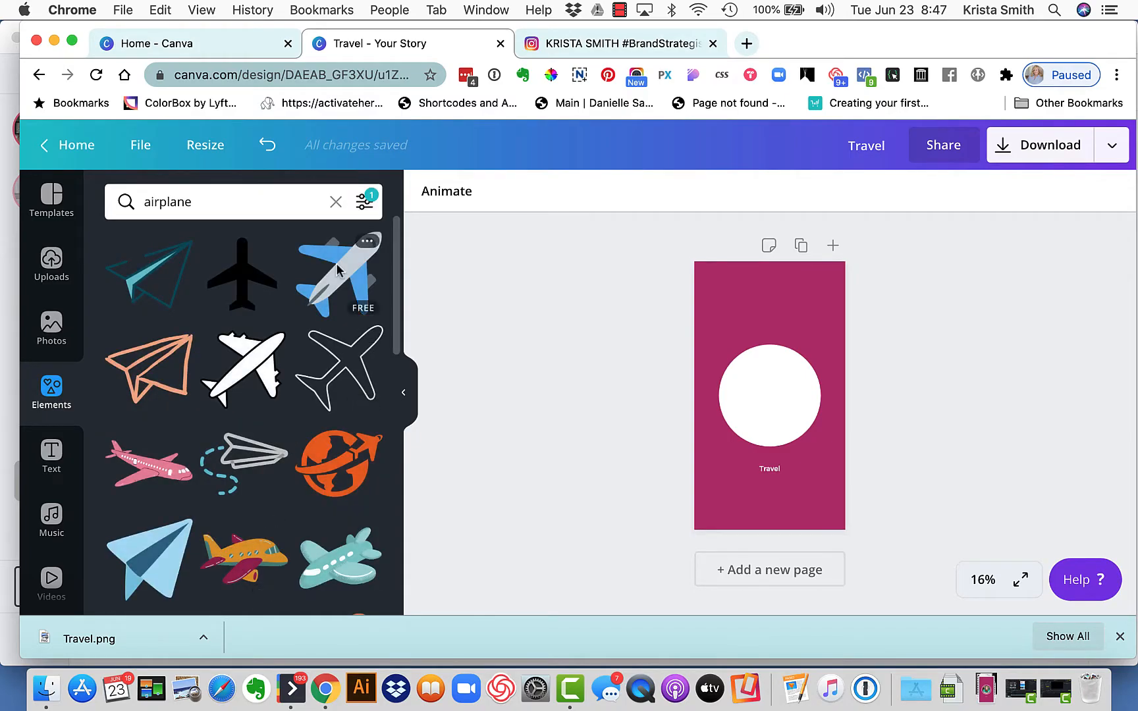
Add the white airplane graphic with the black outline to the white circle and recolour its fill with the brand magenta
{"action": "scroll", "coordinate": [251, 465], "scroll_direction": "down", "scroll_amount": 2}
{"action": "scroll", "coordinate": [251, 465], "scroll_direction": "down", "scroll_amount": 5}
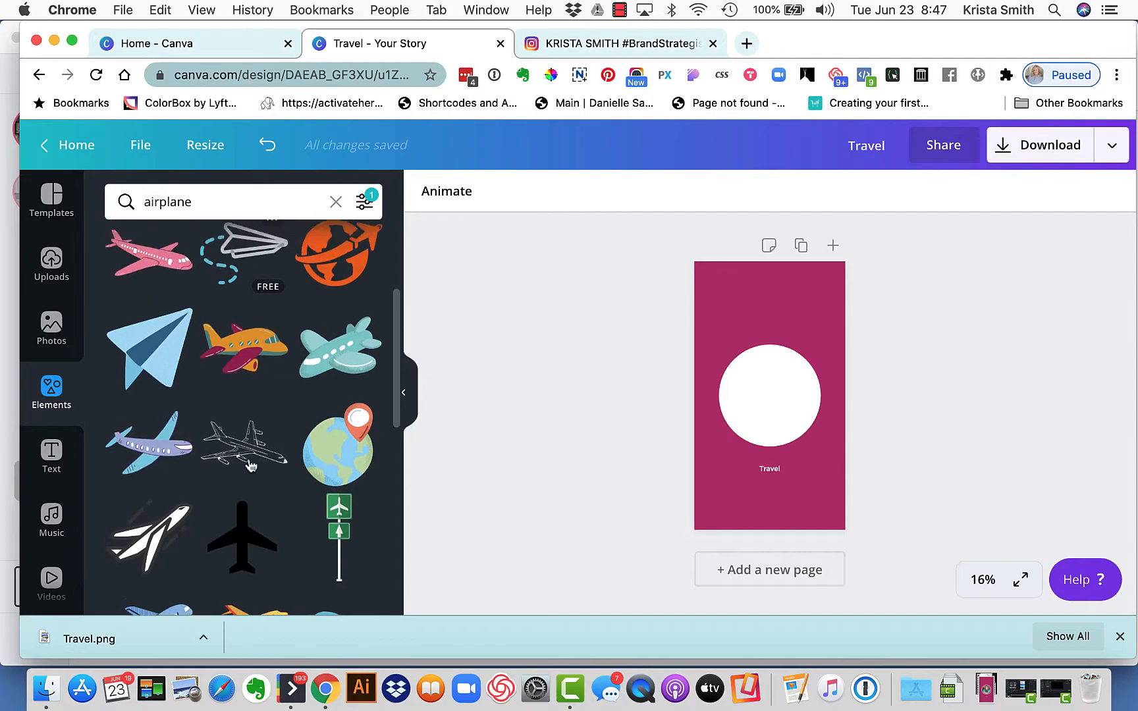
{"action": "scroll", "coordinate": [251, 465], "scroll_direction": "up", "scroll_amount": 6}
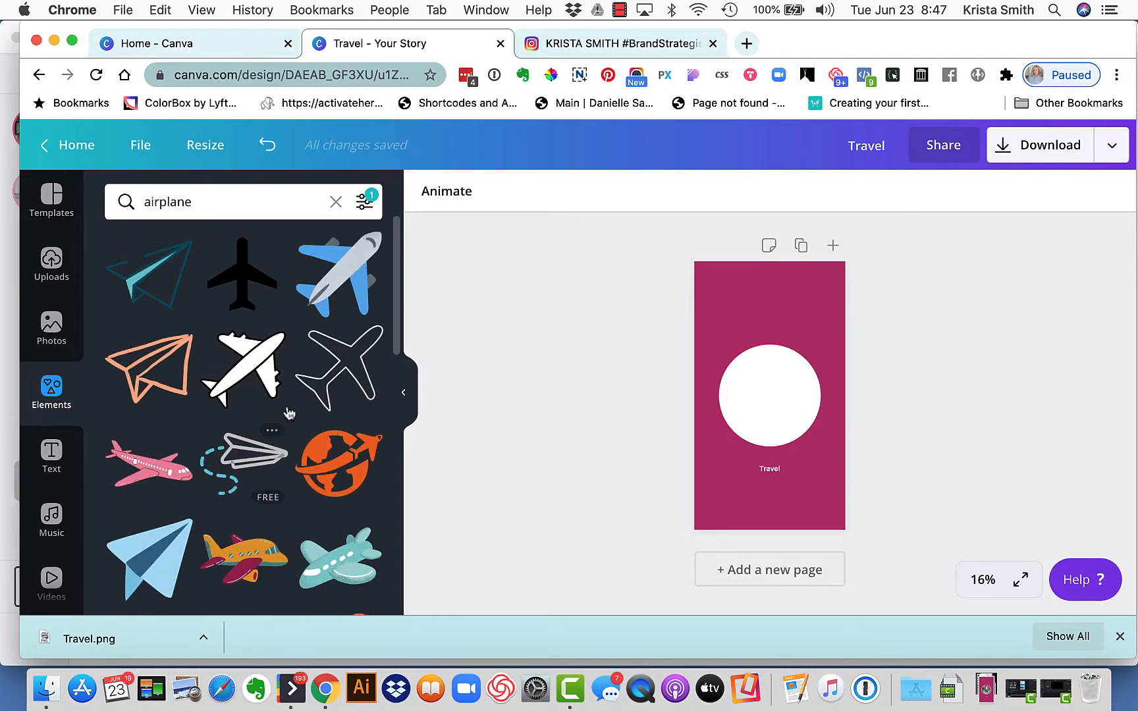
{"action": "left_click", "coordinate": [262, 375]}
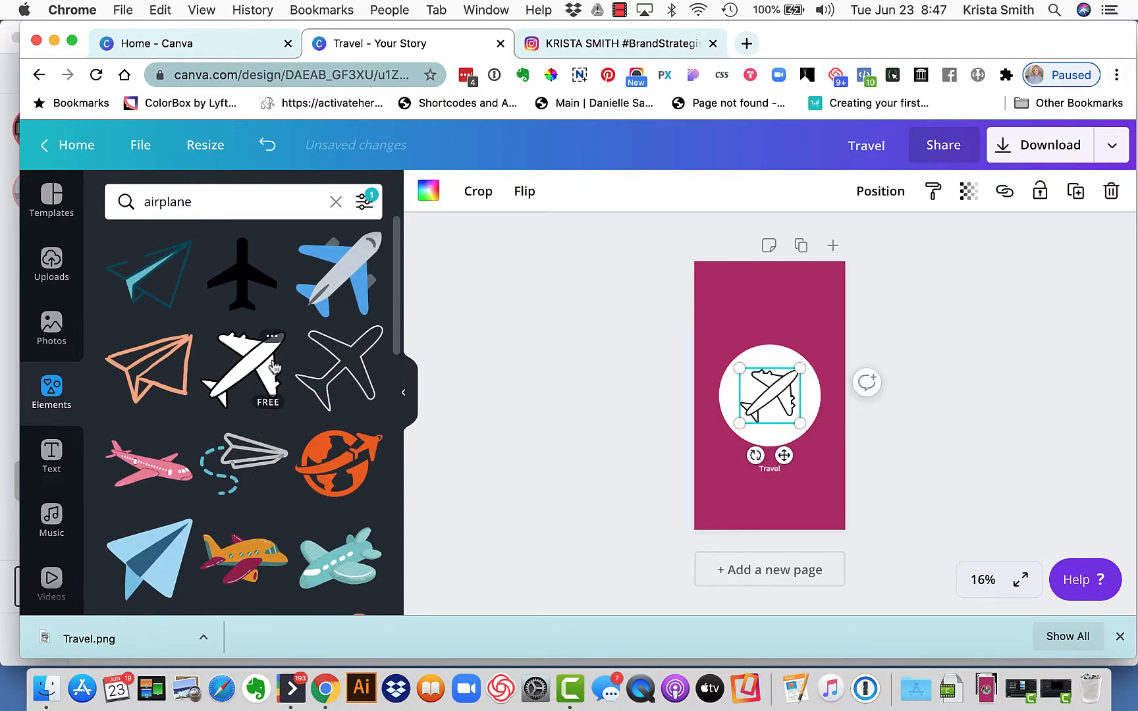
{"action": "left_click", "coordinate": [434, 201]}
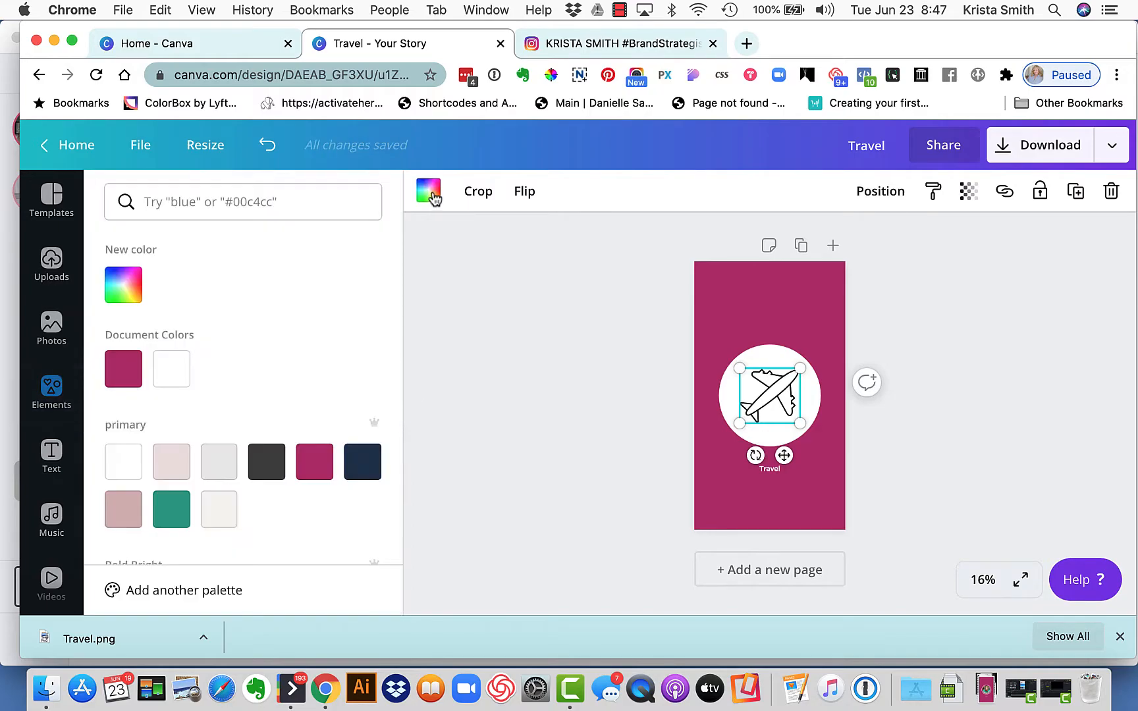
{"action": "left_click", "coordinate": [321, 466]}
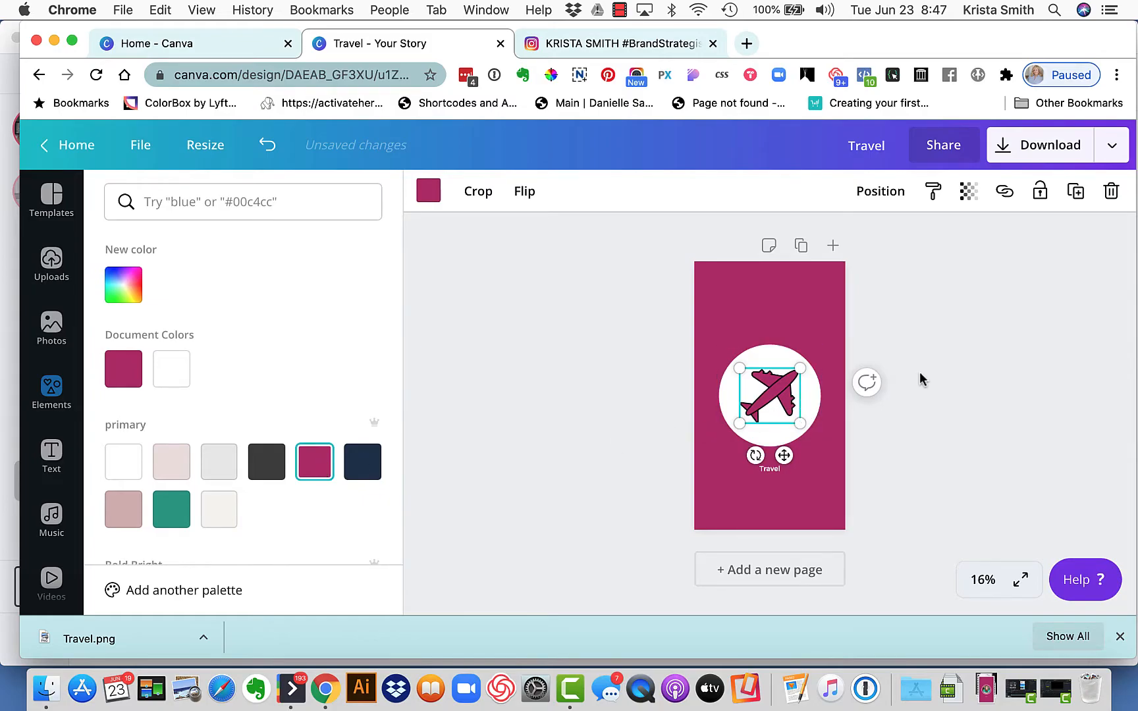
{"action": "left_click", "coordinate": [967, 368]}
{"action": "left_click", "coordinate": [967, 364]}
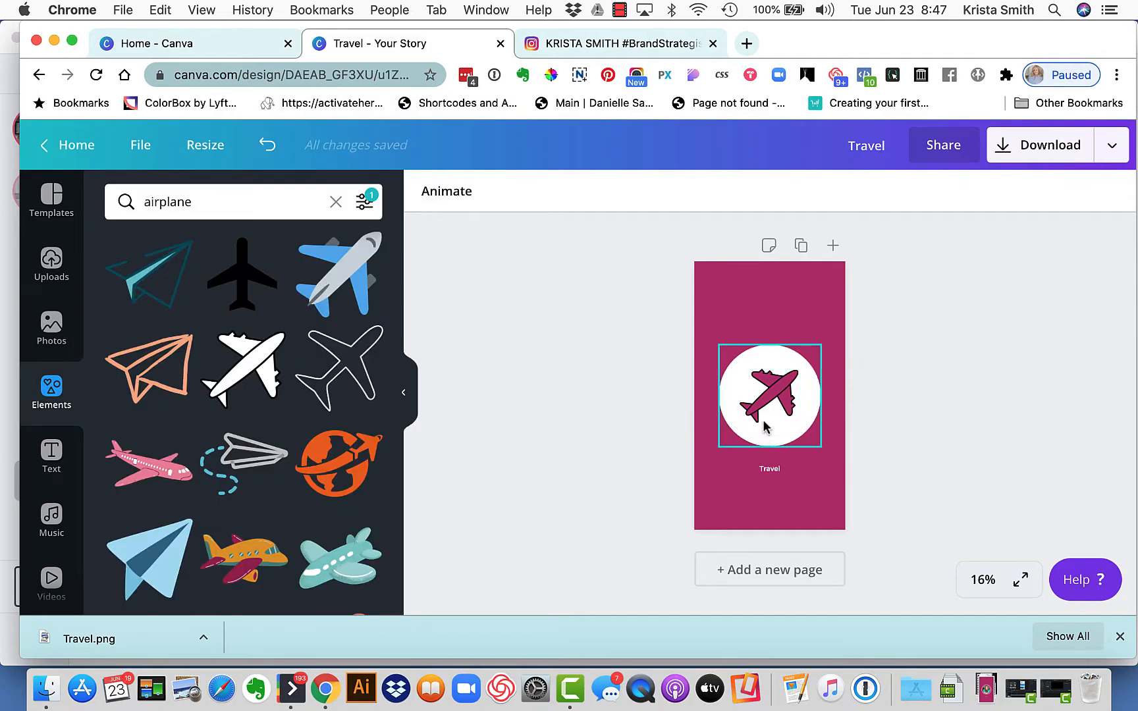
Download the airplane version of the Travel cover as a PNG at 1080 x 1920 px
{"action": "left_click", "coordinate": [1068, 146]}
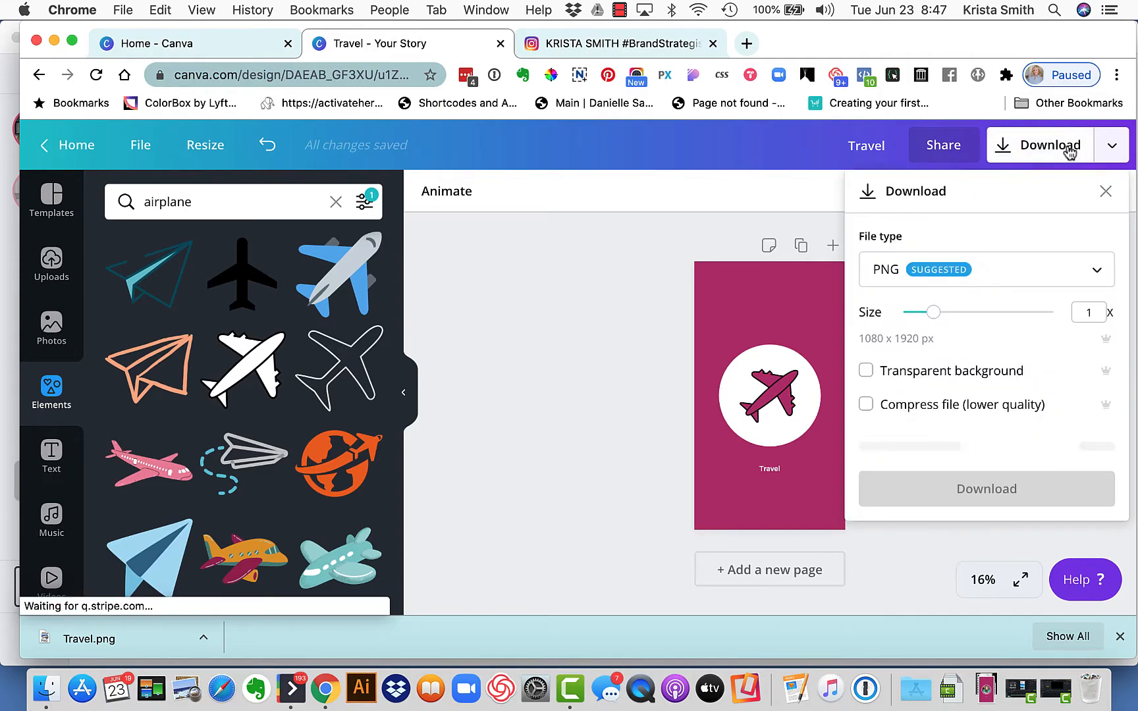
{"action": "left_click", "coordinate": [939, 448]}
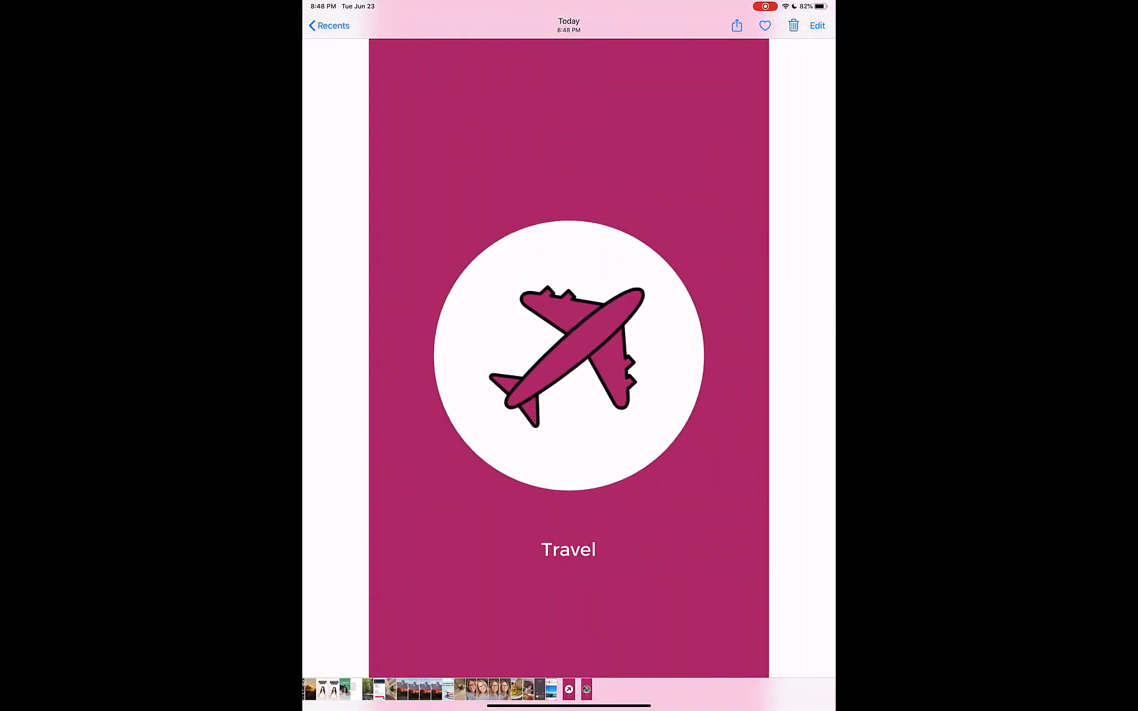
Leave the airplane cover in the iPad photo library, switch to the Instagram app and open the profile page
{"action": "mouse_move", "coordinate": [711, 395]}
{"action": "left_mouse_down"}
{"action": "mouse_move", "coordinate": [408, 395]}
{"action": "mouse_move", "coordinate": [711, 395]}
{"action": "left_mouse_up"}
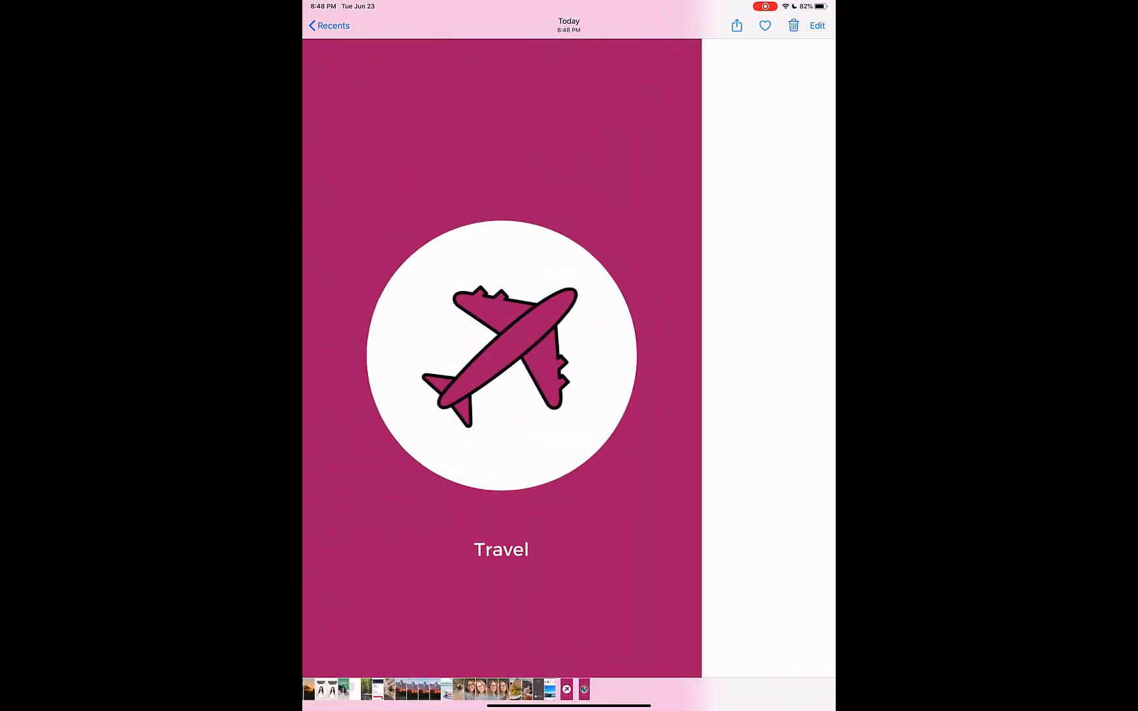
{"action": "left_click", "coordinate": [329, 26]}
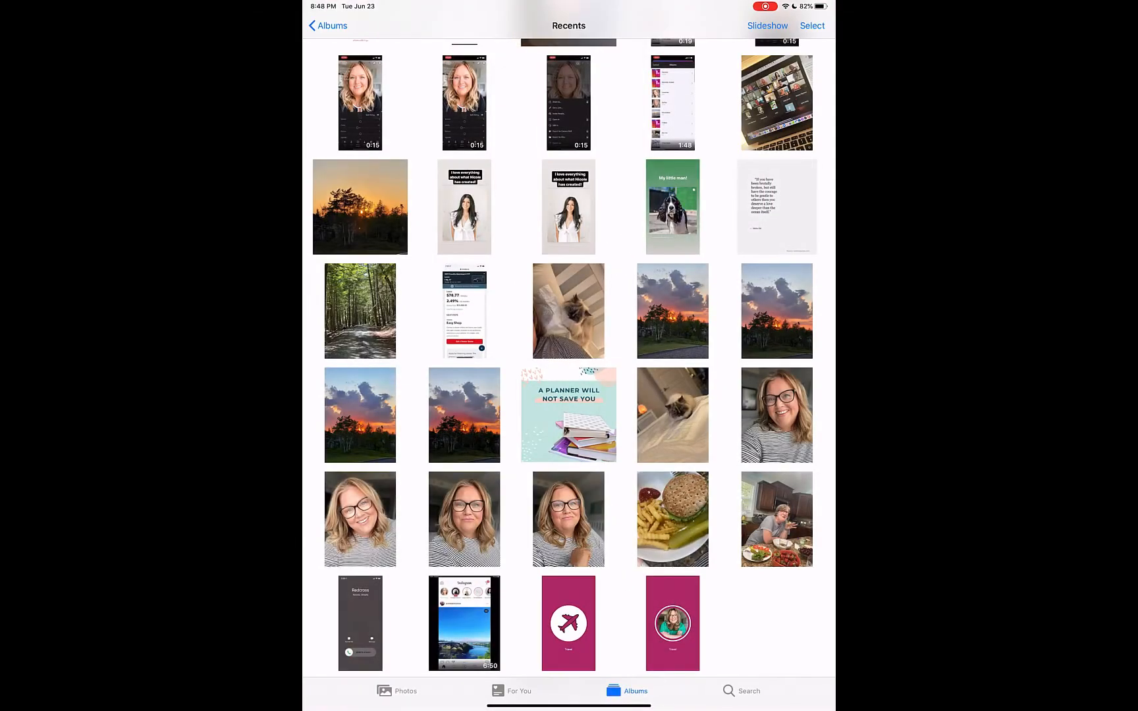
{"action": "left_click_drag", "start_coordinate": [569, 706], "coordinate": [569, 421]}
{"action": "left_click", "coordinate": [367, 319]}
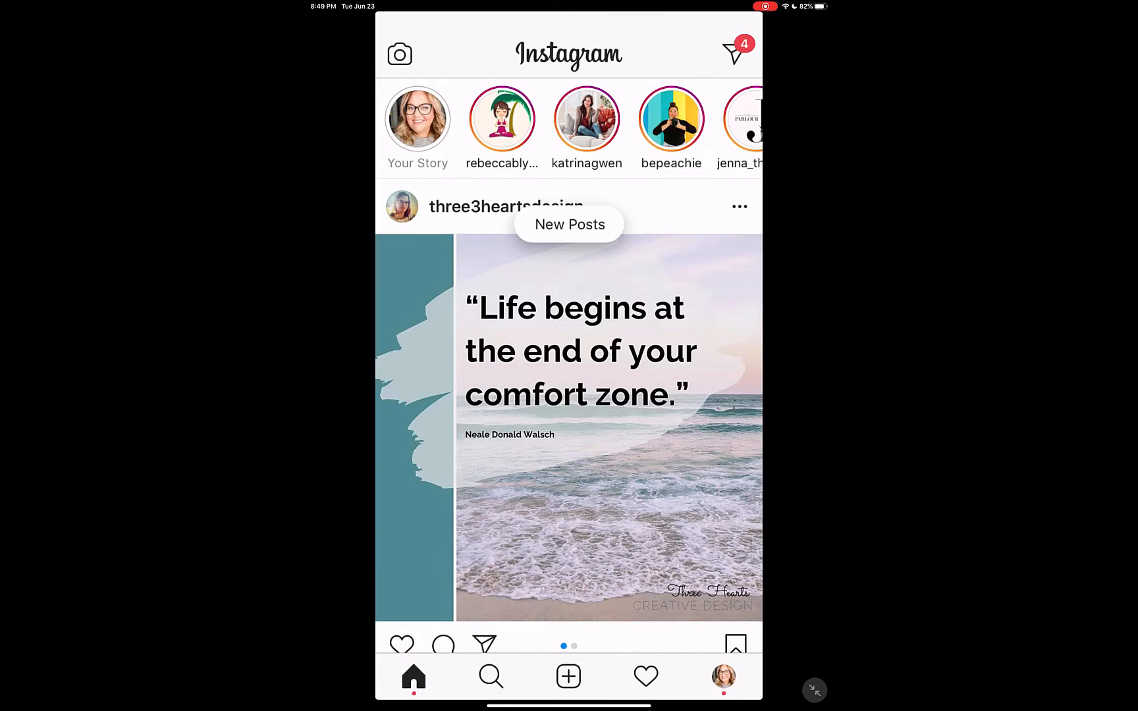
{"action": "left_click", "coordinate": [724, 676]}
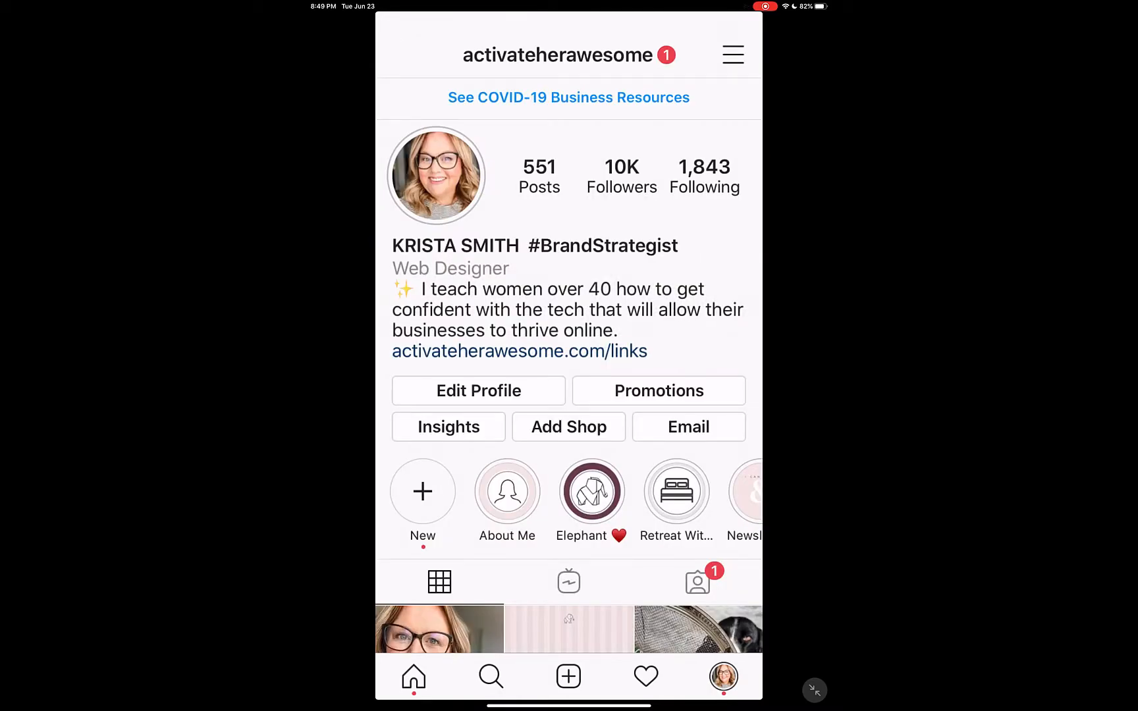
Browse the existing story highlights on the profile and start a new highlight
{"action": "left_click_drag", "start_coordinate": [658, 500], "coordinate": [461, 500]}
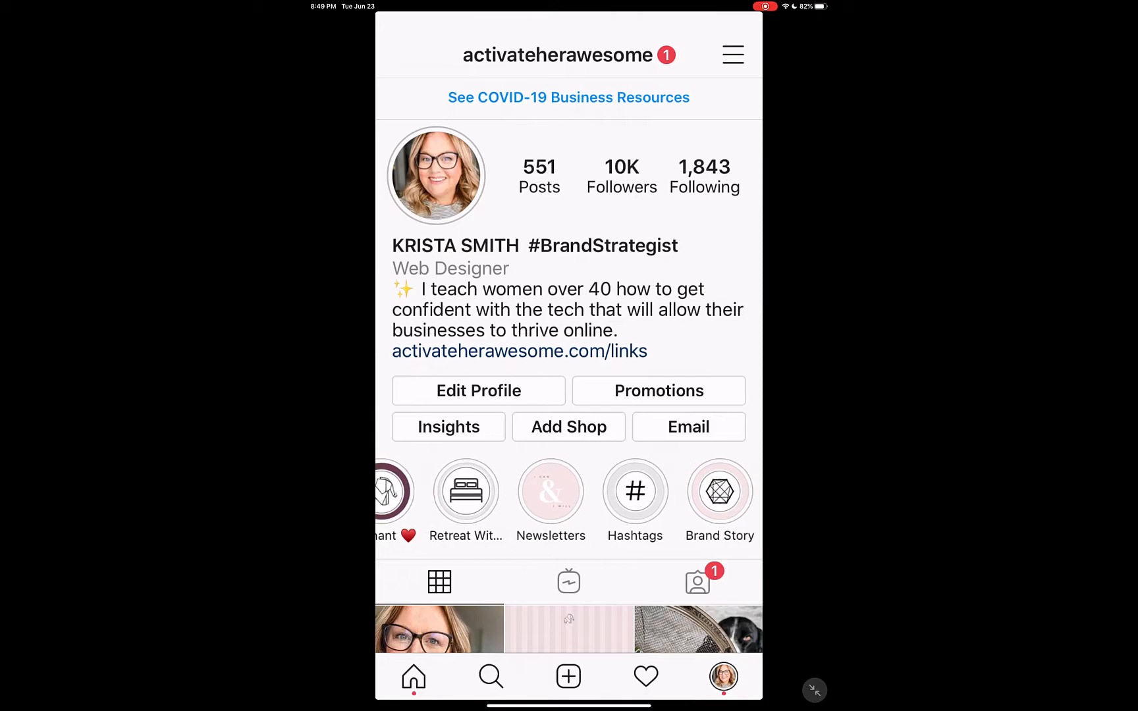
{"action": "scroll", "coordinate": [569, 501], "scroll_direction": "left", "scroll_amount": 2}
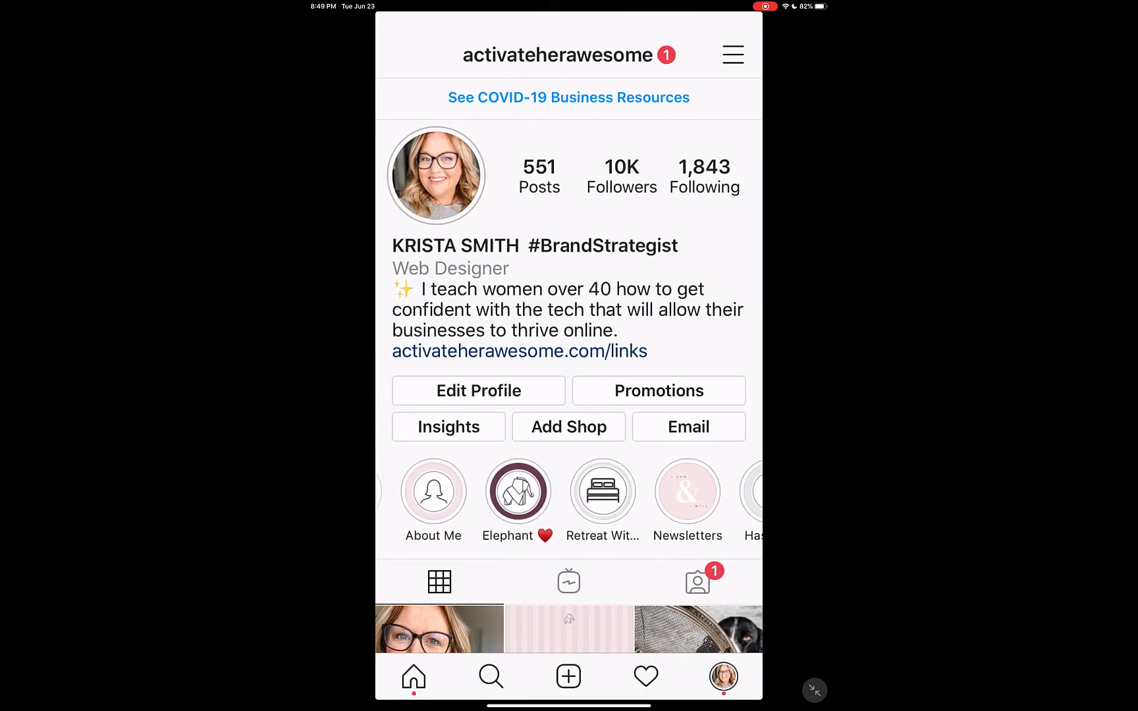
{"action": "scroll", "coordinate": [569, 500], "scroll_direction": "left", "scroll_amount": 2}
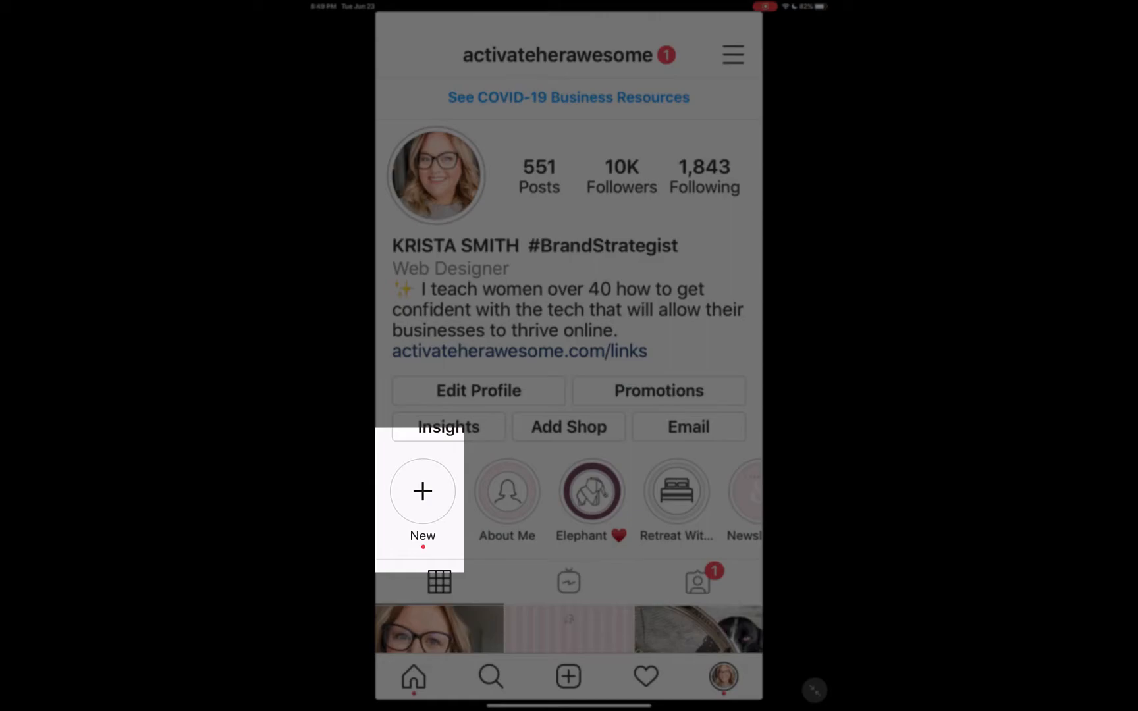
{"action": "left_click", "coordinate": [423, 491]}
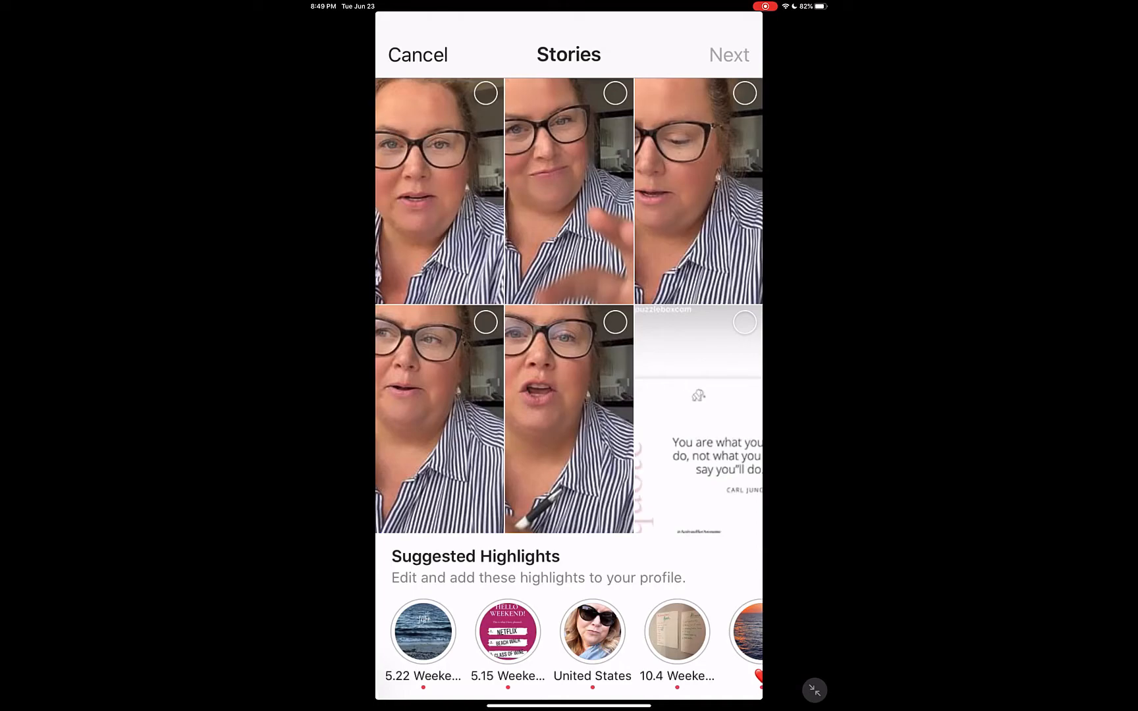
Select the eight talking-head story clips starting at 23 Jun for the new highlight, leaving out the Carl Jung quote story
{"action": "scroll", "coordinate": [569, 388], "scroll_direction": "up", "scroll_amount": 5}
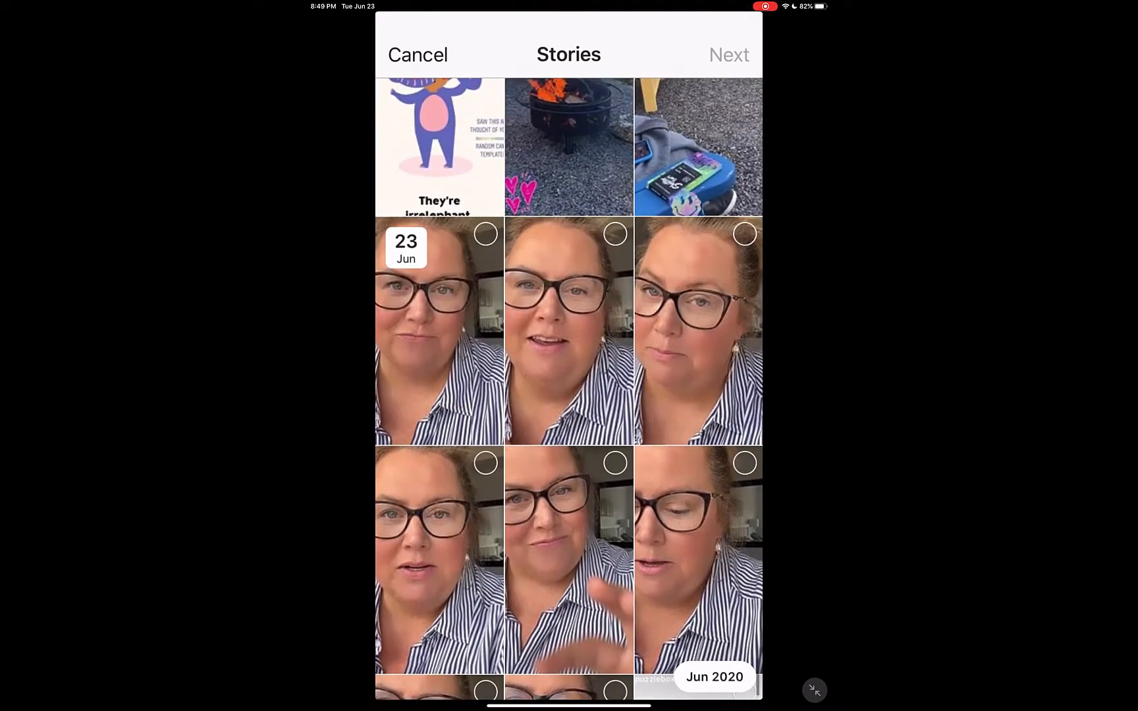
{"action": "left_click", "coordinate": [440, 332]}
{"action": "left_click", "coordinate": [569, 332]}
{"action": "left_click", "coordinate": [698, 333]}
{"action": "left_click", "coordinate": [439, 561]}
{"action": "left_click", "coordinate": [569, 561]}
{"action": "left_click", "coordinate": [698, 560]}
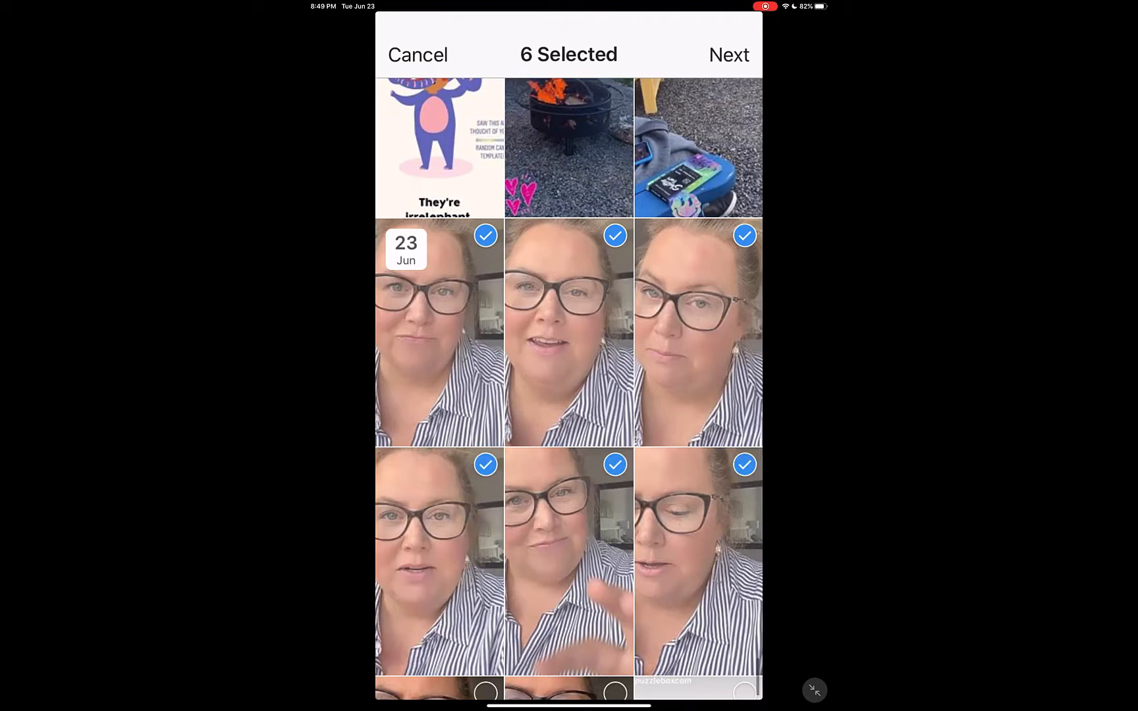
{"action": "scroll", "coordinate": [569, 389], "scroll_direction": "down", "scroll_amount": 4}
{"action": "left_click", "coordinate": [439, 543]}
{"action": "left_click", "coordinate": [568, 543]}
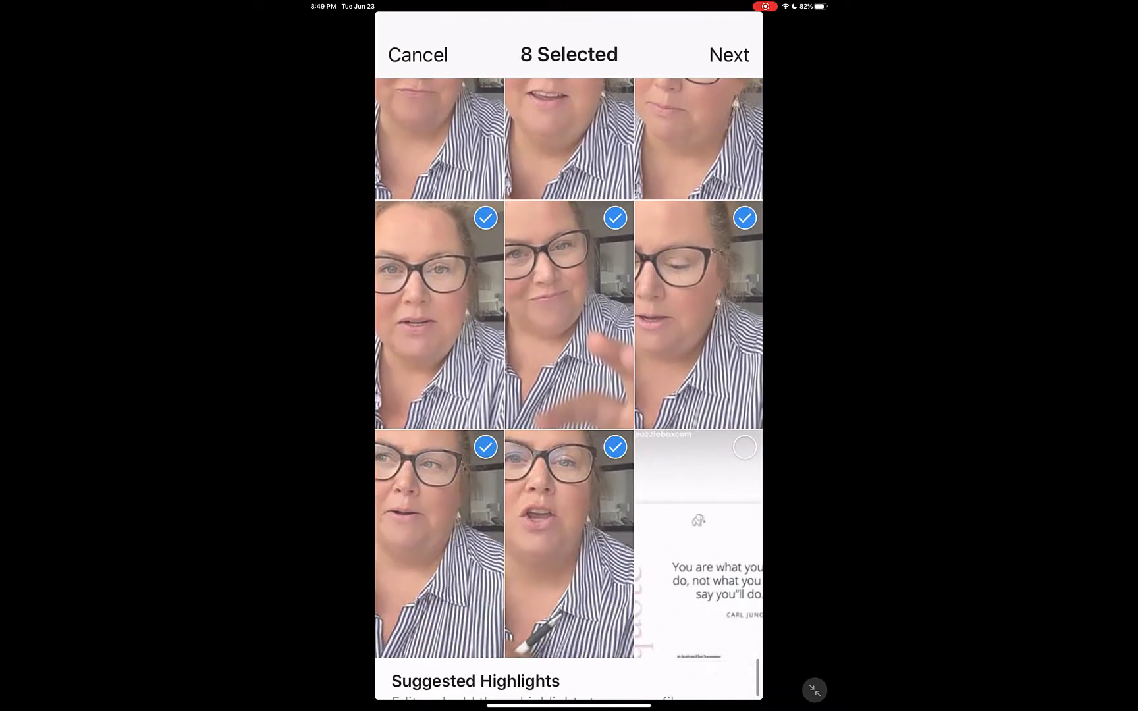
{"action": "scroll", "coordinate": [569, 388], "scroll_direction": "up", "scroll_amount": 3}
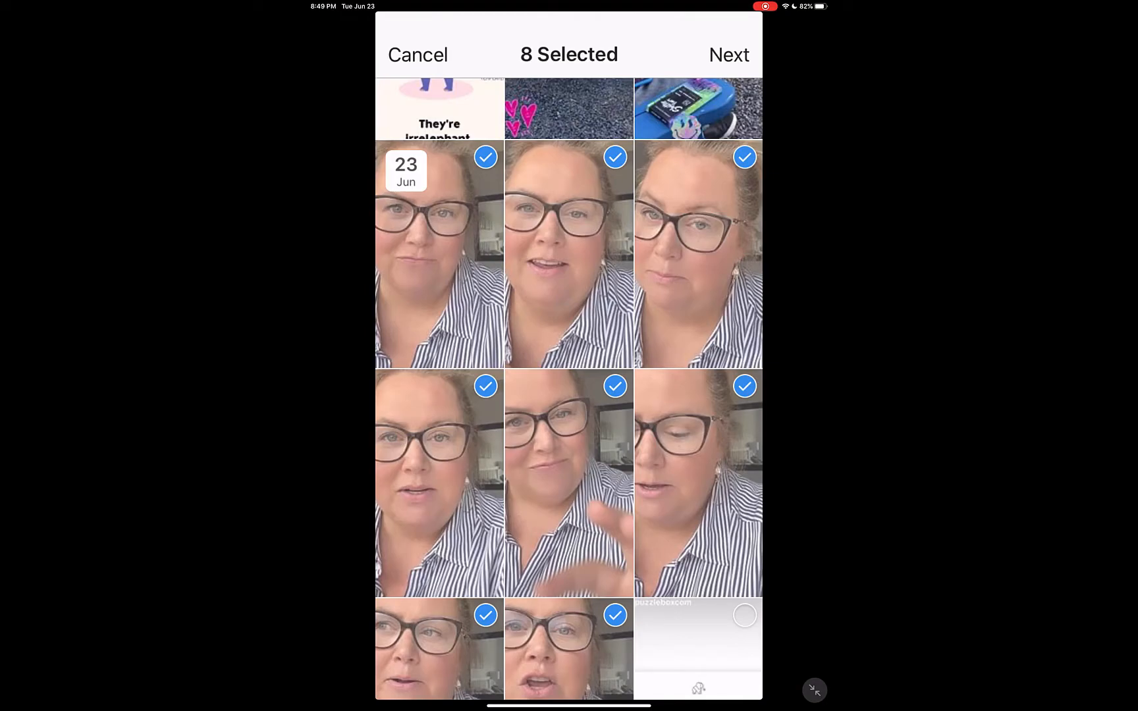
Set the portrait Travel image from the photo library as the new highlight's cover, enlarged so its white ring nearly fills the circle
{"action": "left_click", "coordinate": [729, 54]}
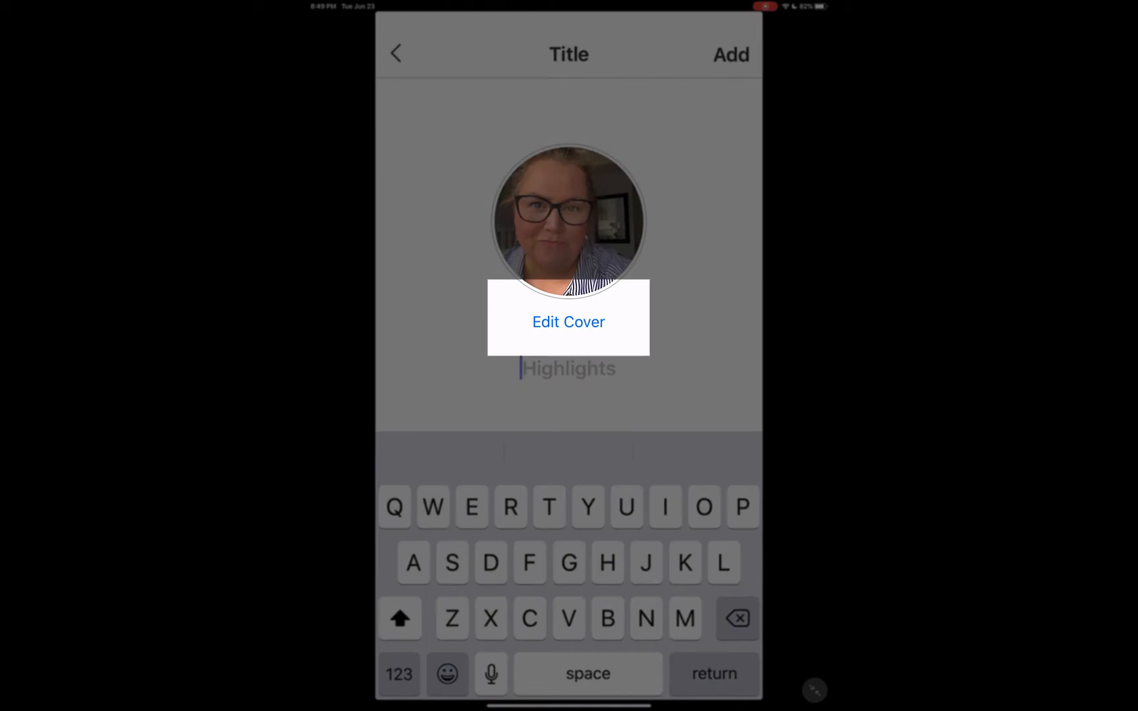
{"action": "left_click", "coordinate": [568, 322]}
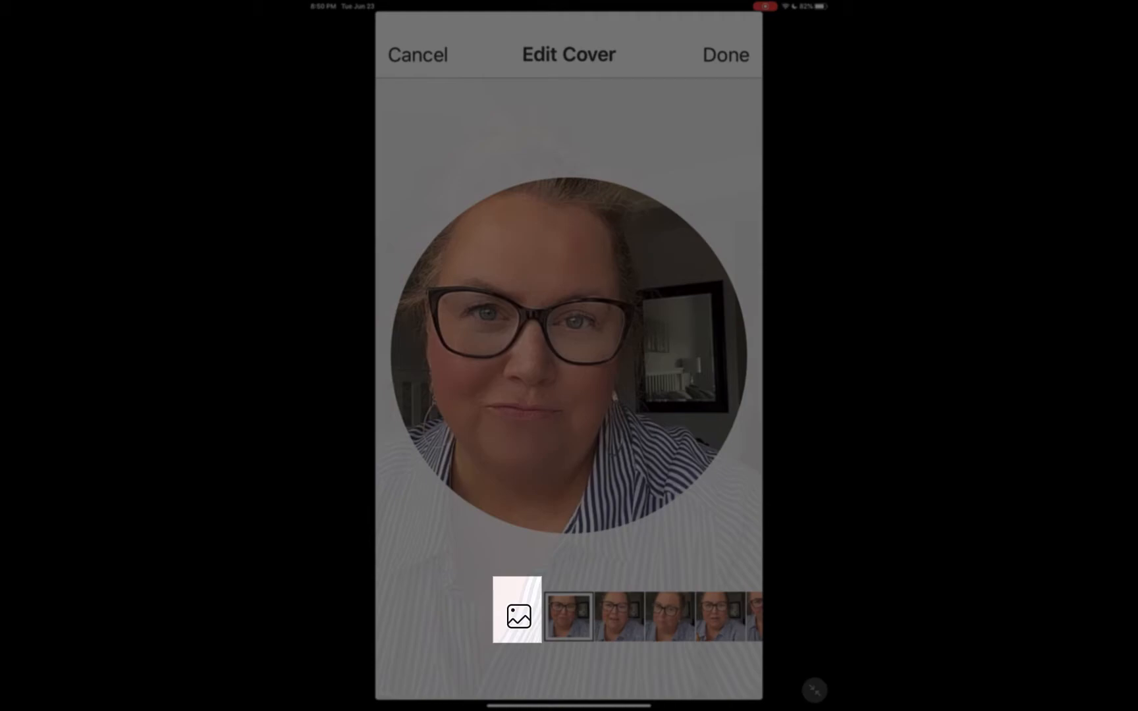
{"action": "left_click", "coordinate": [519, 616]}
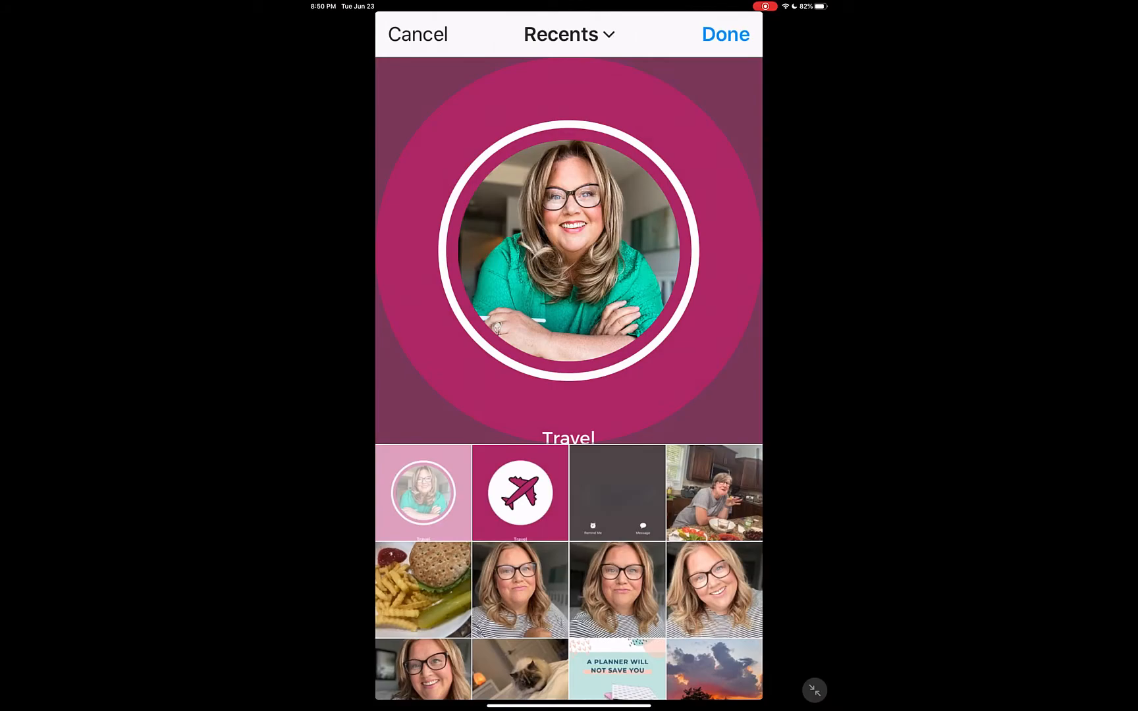
{"action": "scroll", "coordinate": [569, 250], "scroll_direction": "up", "scroll_amount": 3}
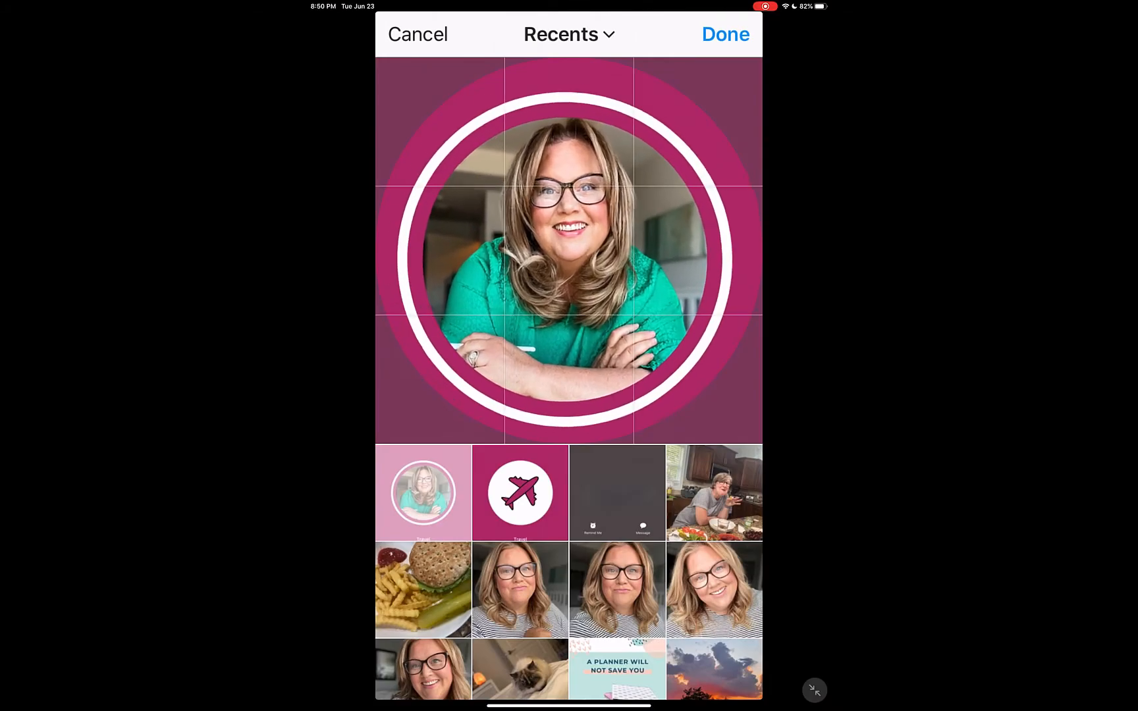
{"action": "scroll", "coordinate": [569, 250], "scroll_direction": "down", "scroll_amount": 1}
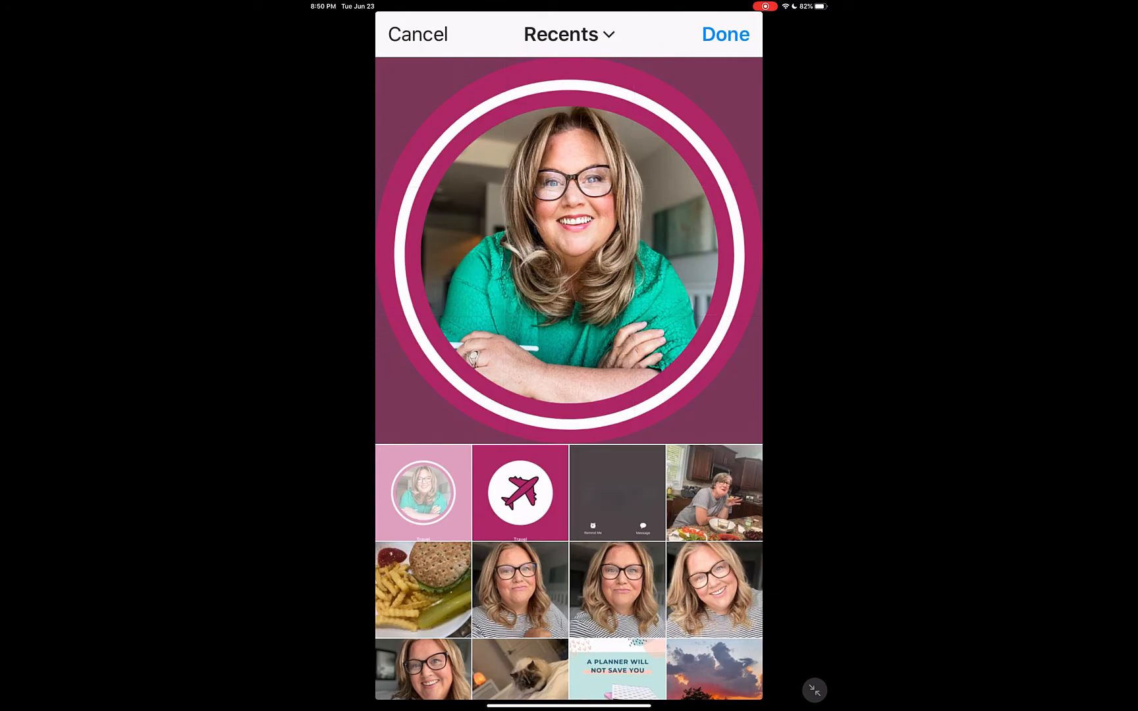
{"action": "left_click", "coordinate": [725, 34]}
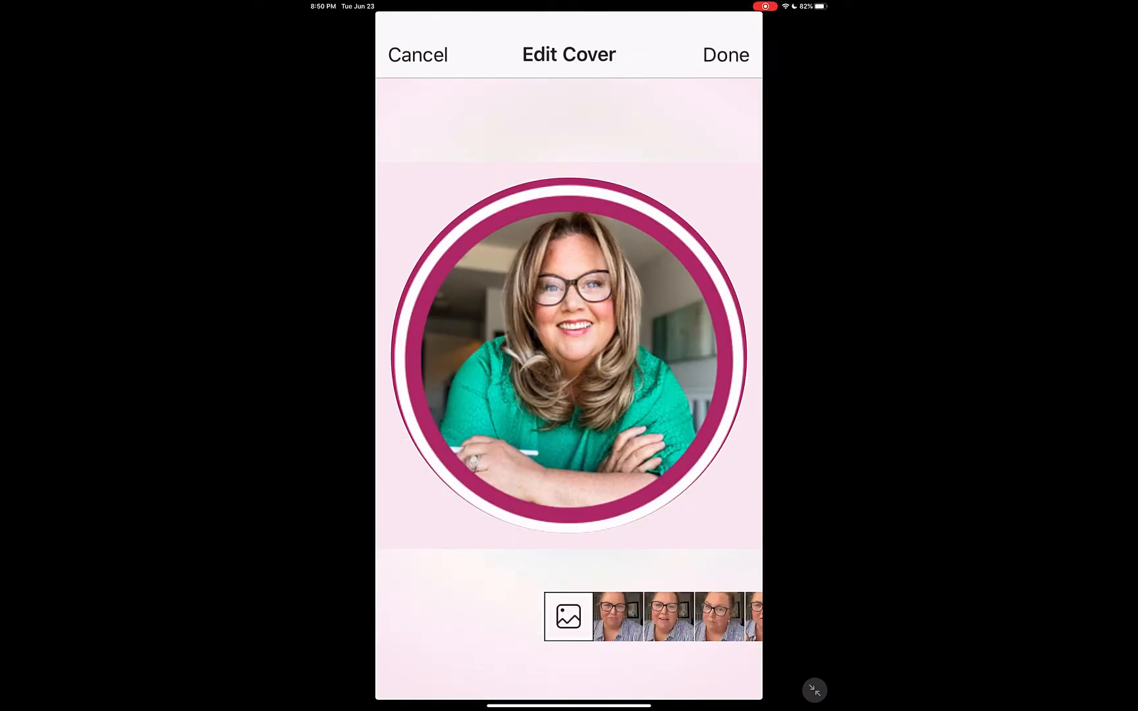
{"action": "left_click", "coordinate": [725, 54]}
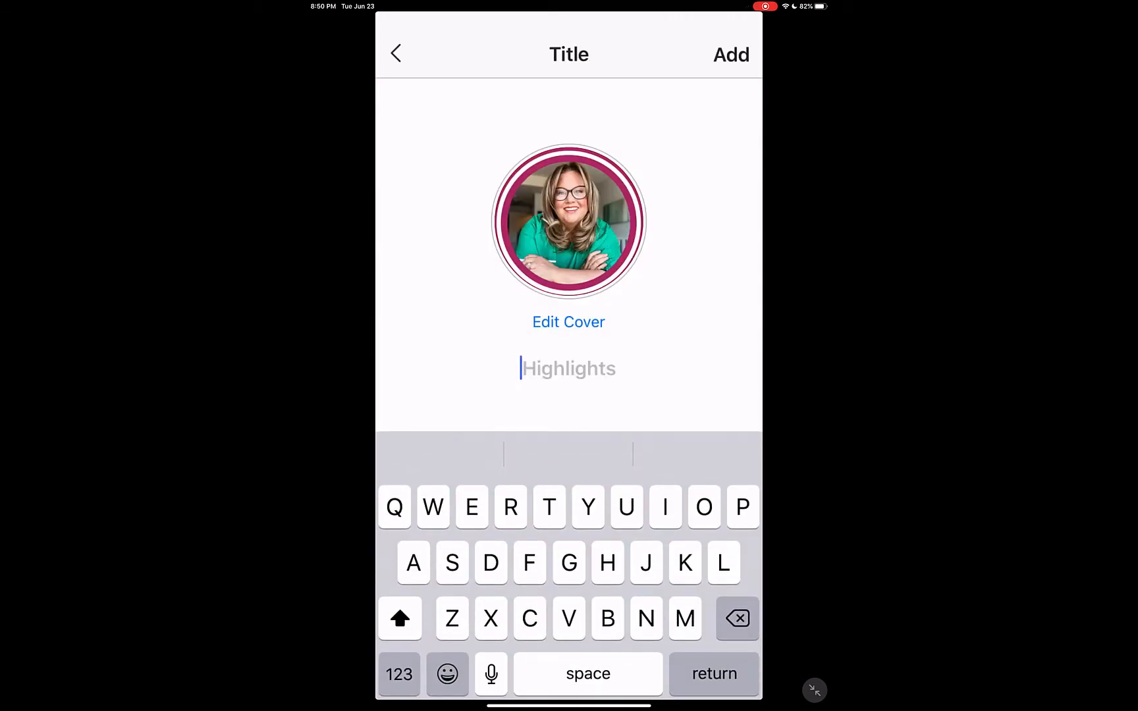
Name the highlight Travel and add it to the profile
{"action": "type", "text": "Travel"}
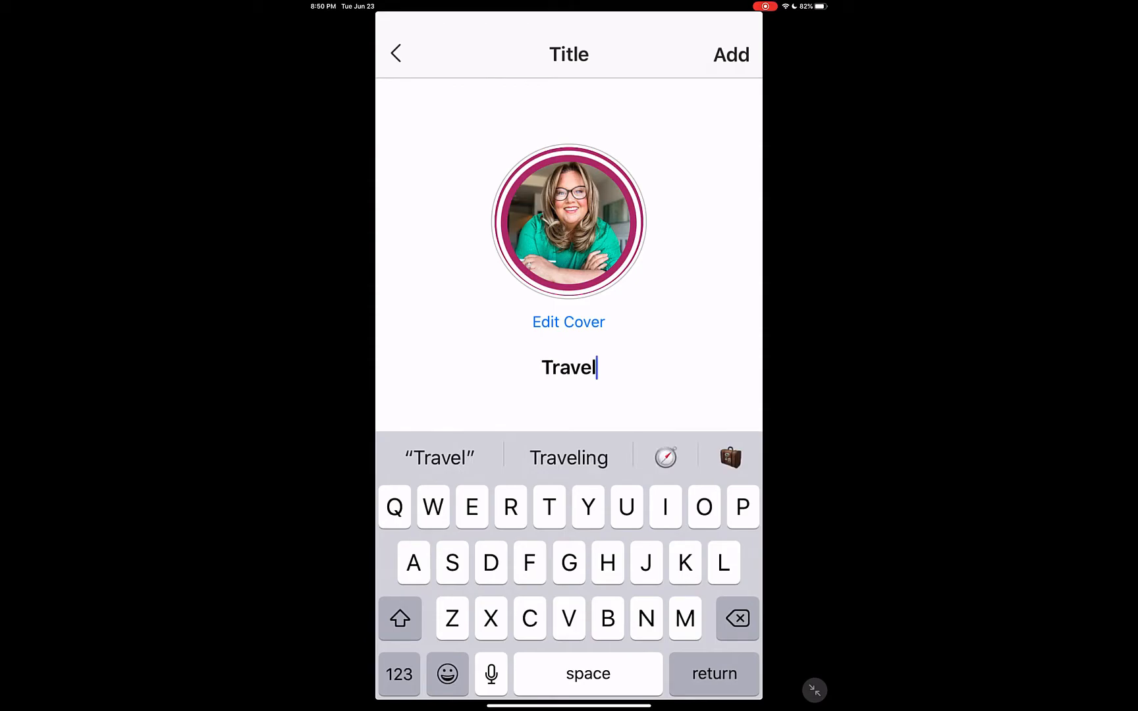
{"action": "left_click", "coordinate": [730, 54]}
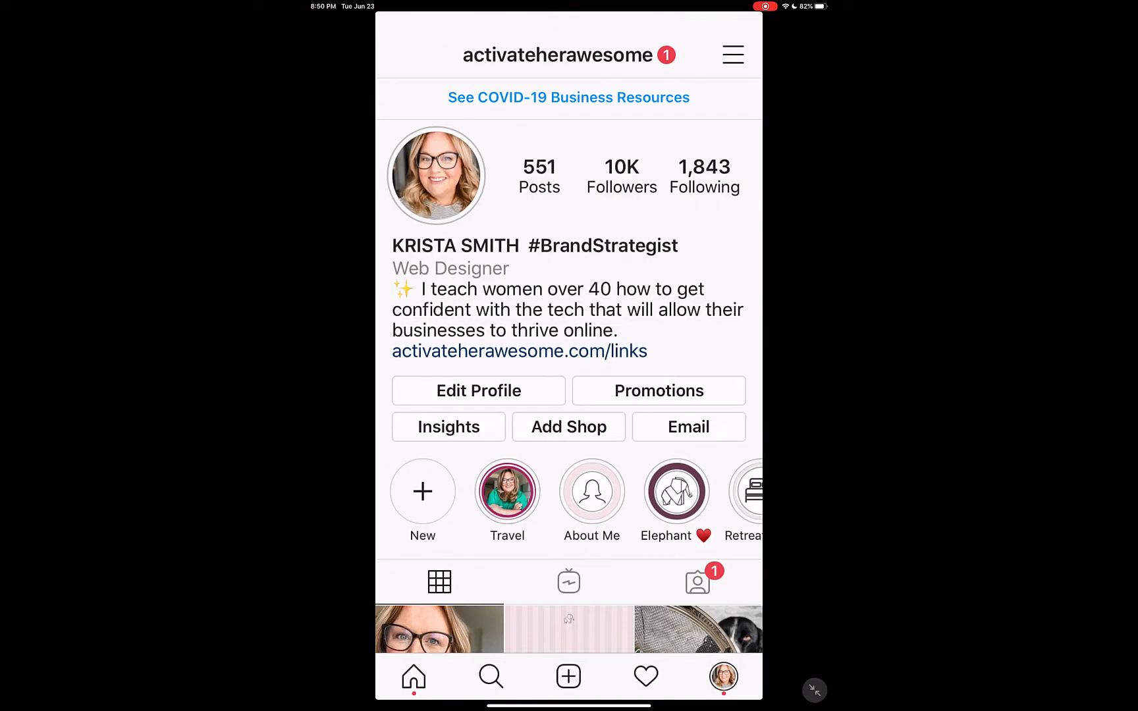
Play the Travel highlight from the profile and open it for editing
{"action": "left_click", "coordinate": [507, 491]}
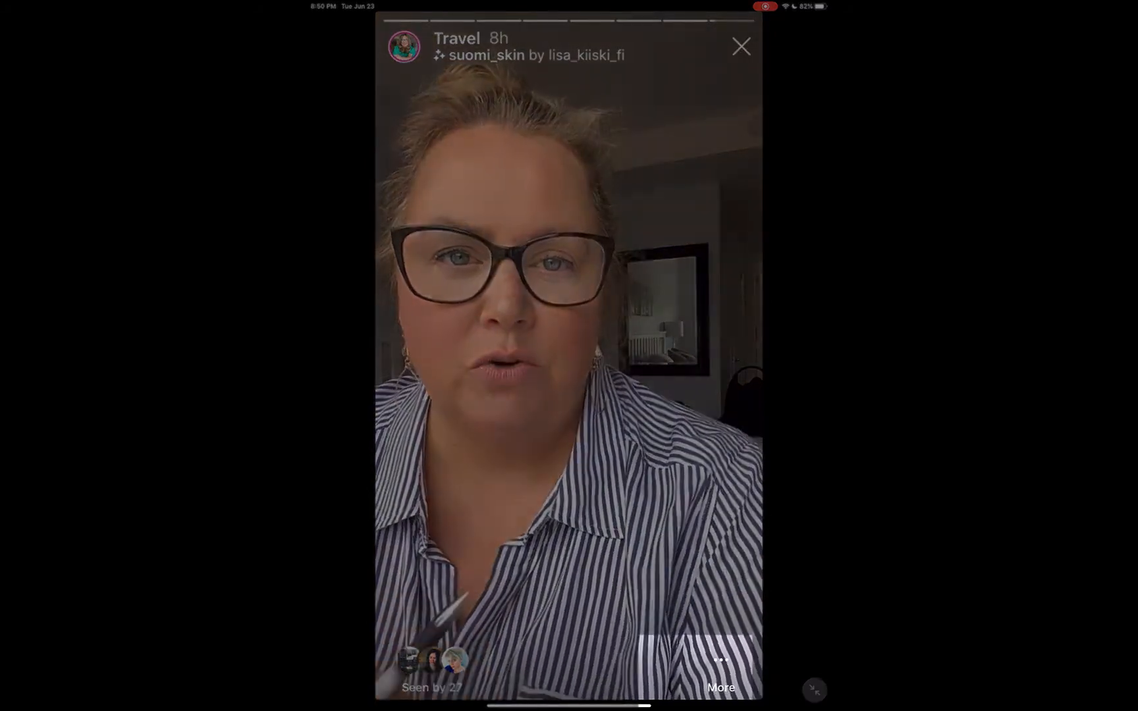
{"action": "left_click", "coordinate": [721, 672]}
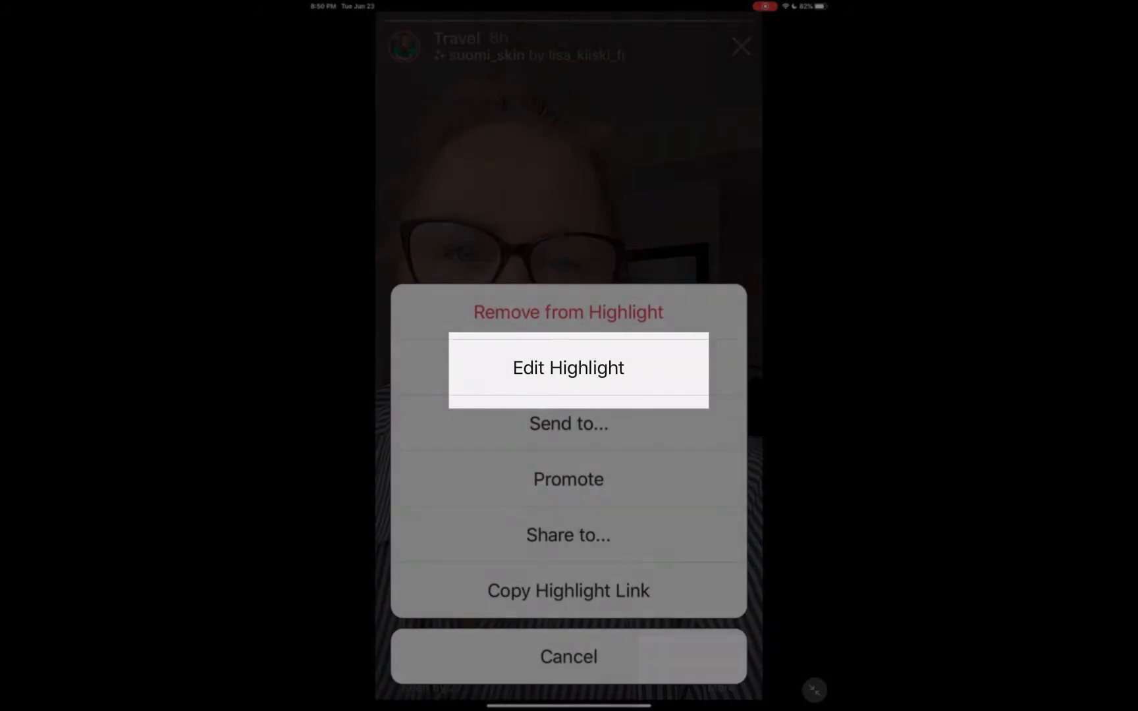
{"action": "left_click", "coordinate": [569, 368]}
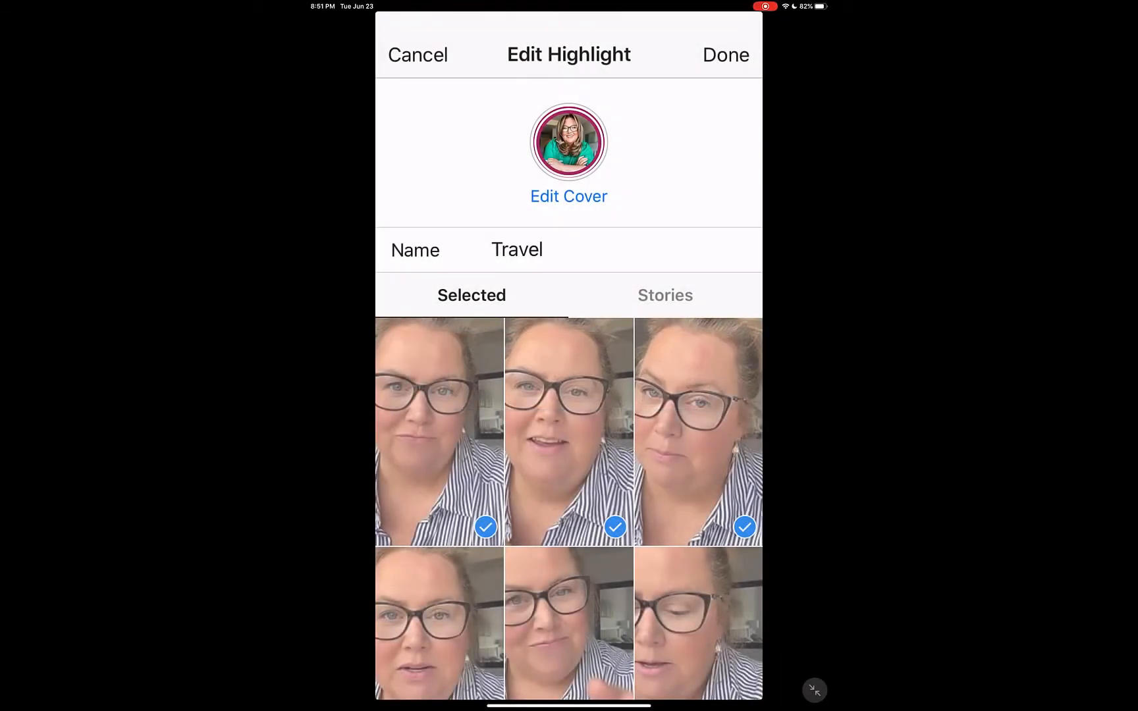
Replace the Travel highlight's cover with the airplane image, enlarged and centred in the circle, save the highlight and return to the profile
{"action": "left_click", "coordinate": [568, 196]}
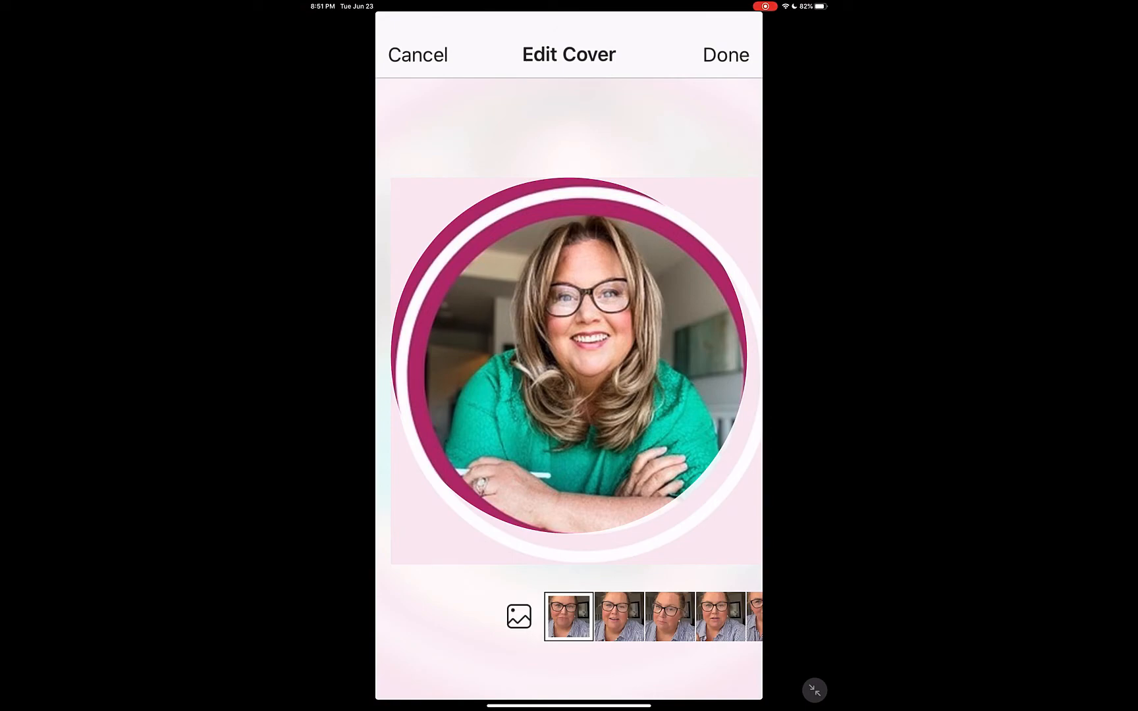
{"action": "left_click", "coordinate": [519, 616]}
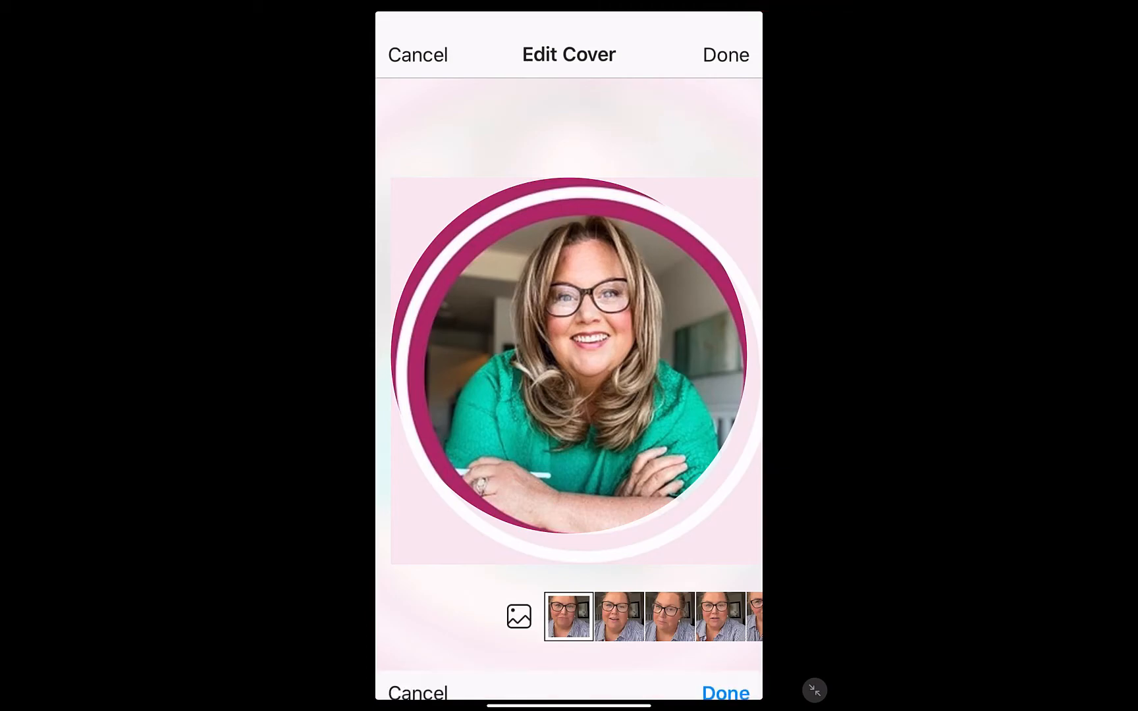
{"action": "left_click", "coordinate": [520, 492]}
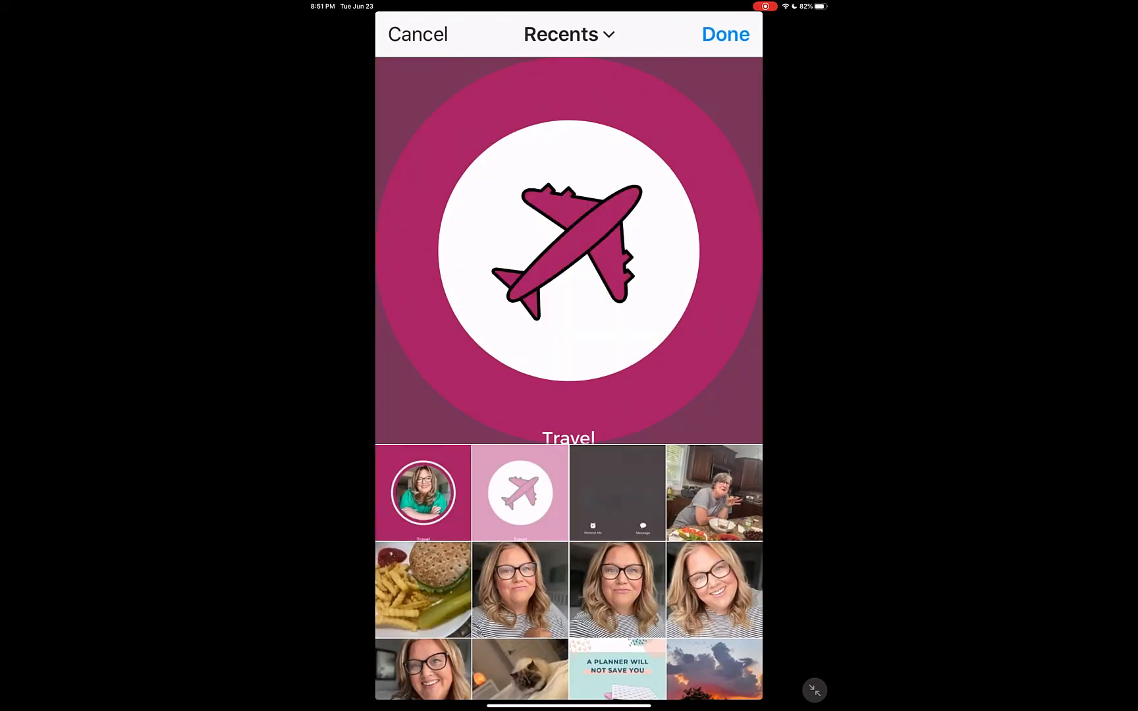
{"action": "scroll", "coordinate": [569, 250], "scroll_direction": "up", "scroll_amount": 3}
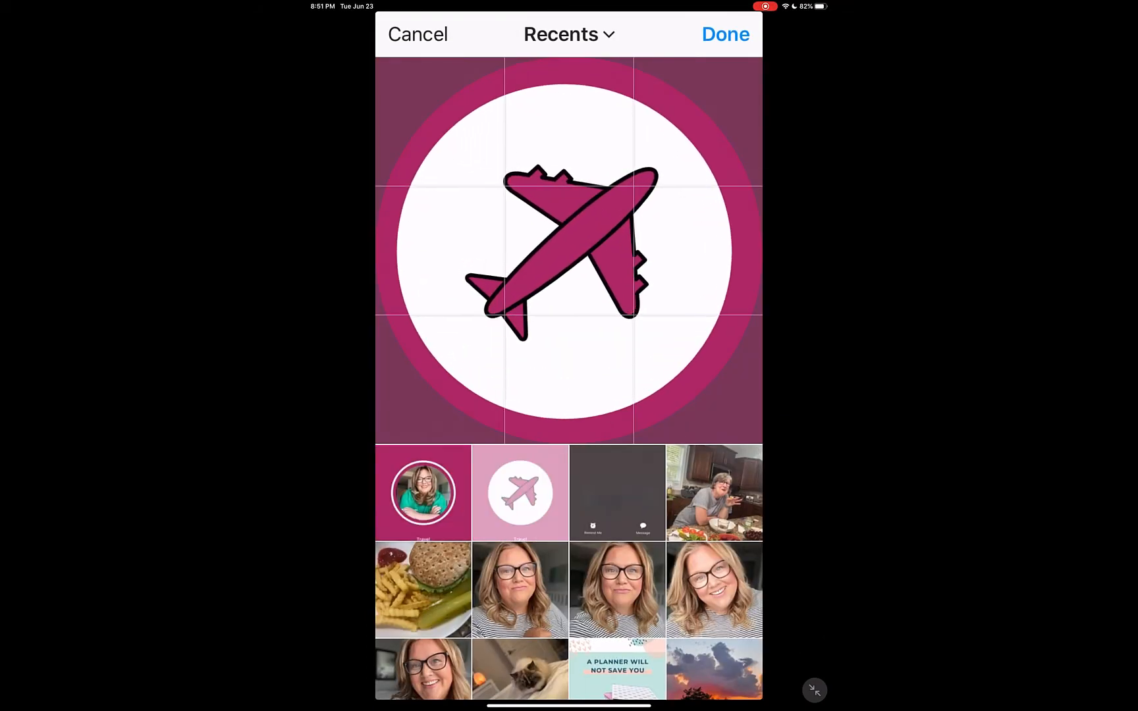
{"action": "scroll", "coordinate": [569, 251], "scroll_direction": "down", "scroll_amount": 1}
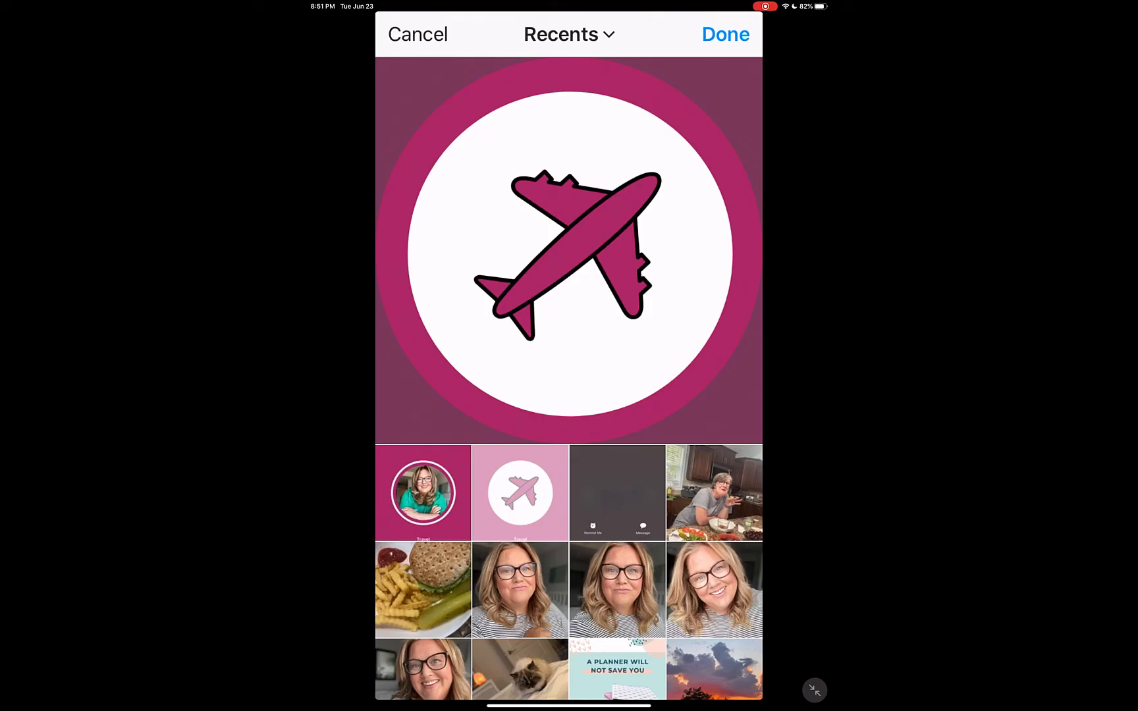
{"action": "left_click", "coordinate": [726, 34]}
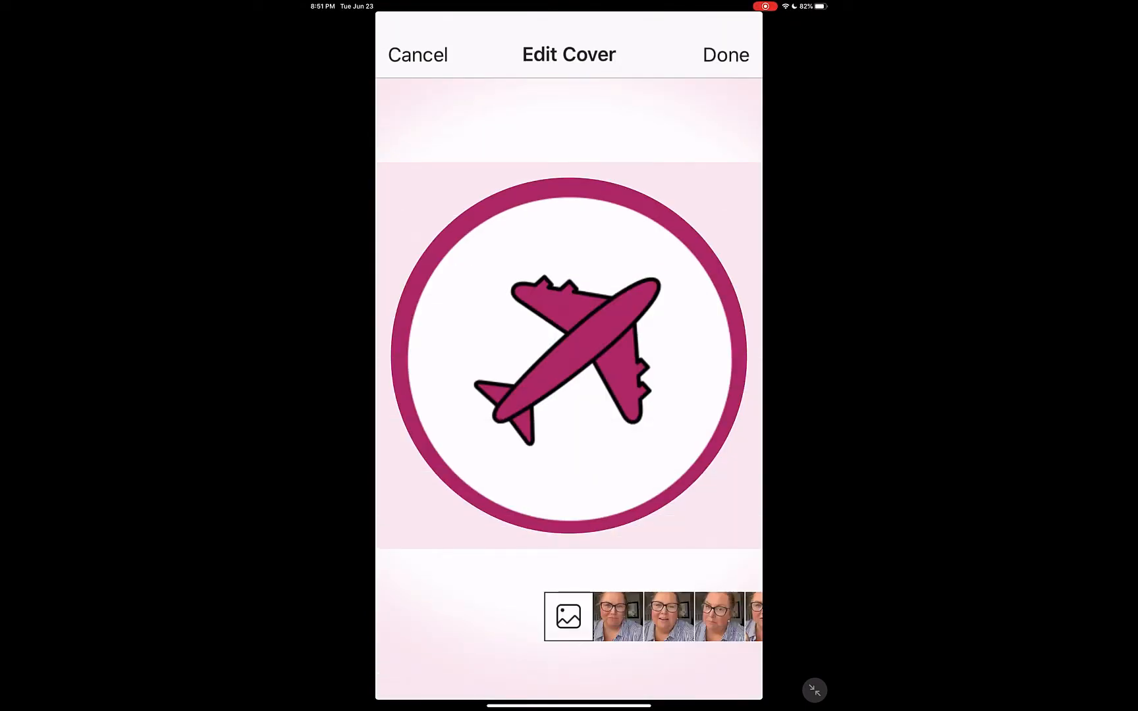
{"action": "left_click", "coordinate": [725, 54]}
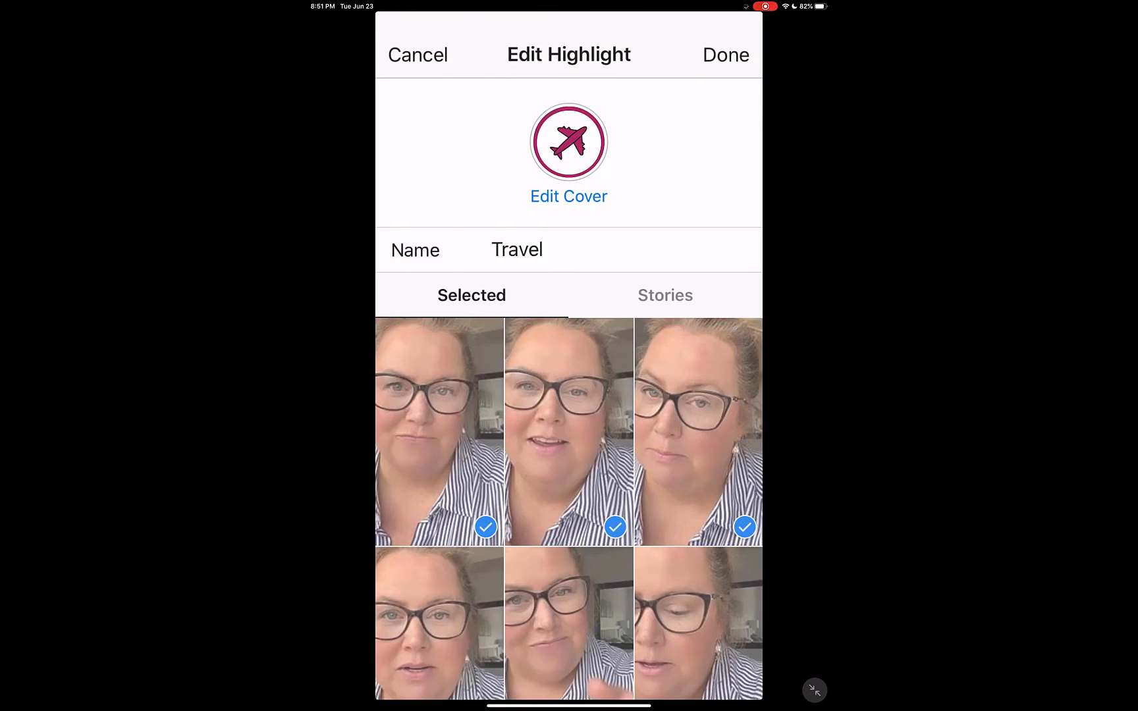
{"action": "left_click", "coordinate": [725, 54]}
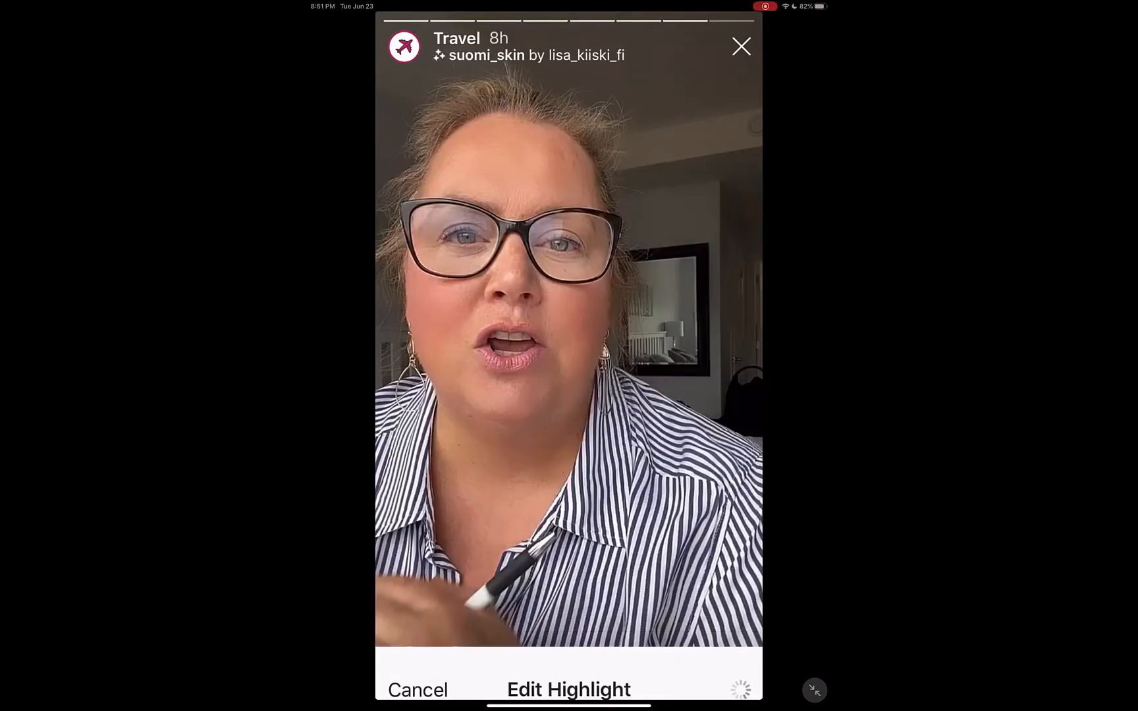
{"action": "left_click", "coordinate": [741, 46]}
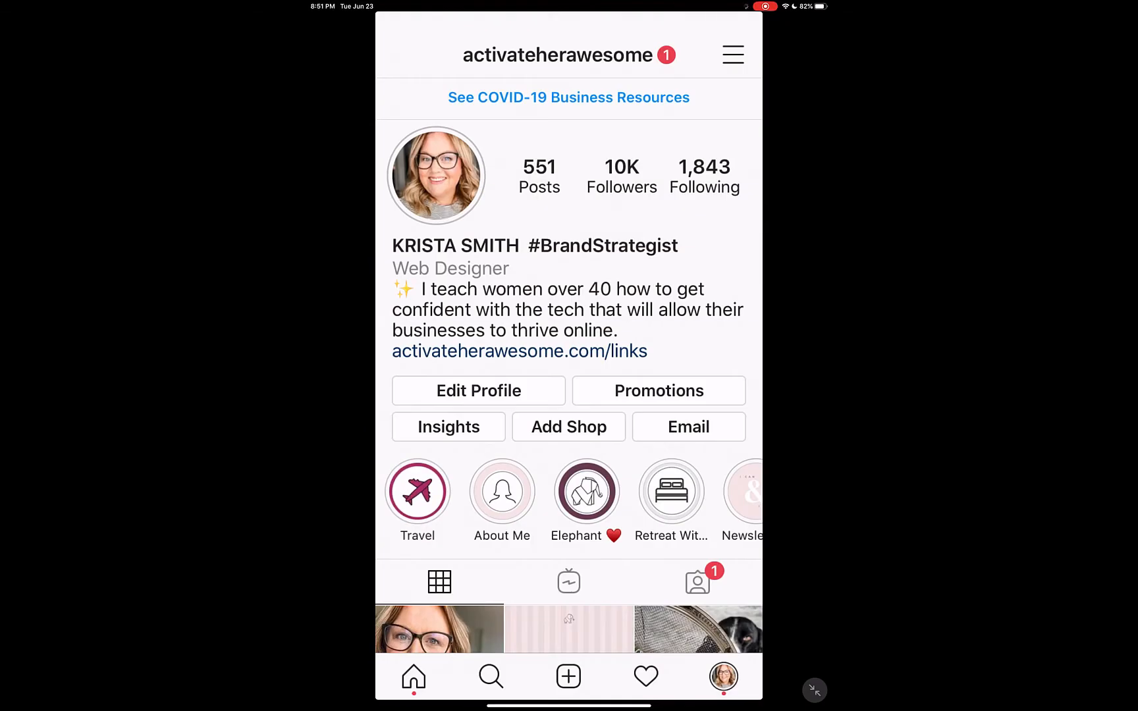